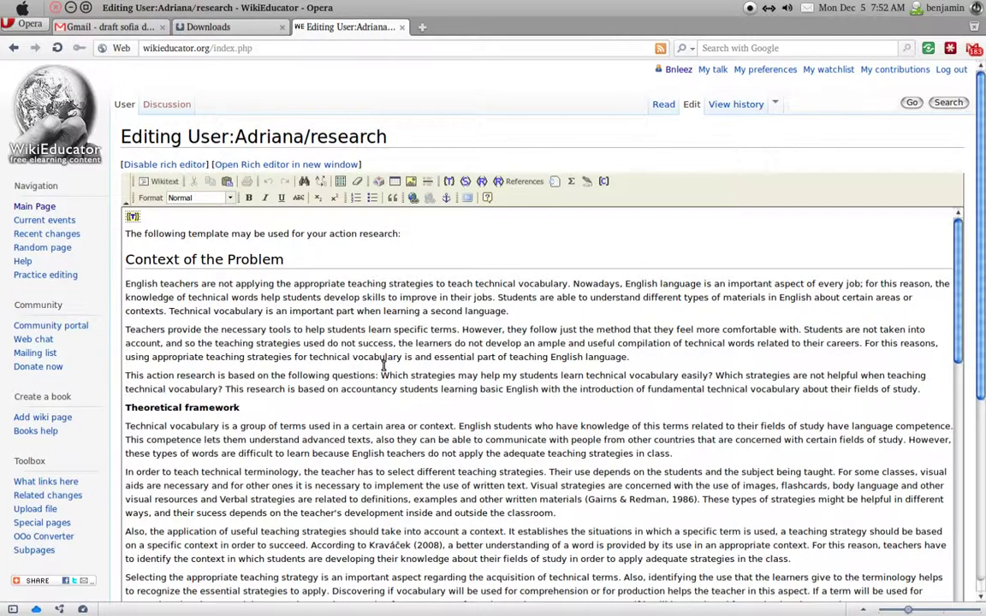
# Copy the entire wiki article from the rich editor into a new, blank LibreOffice Writer document
pyautogui.press('super+a')
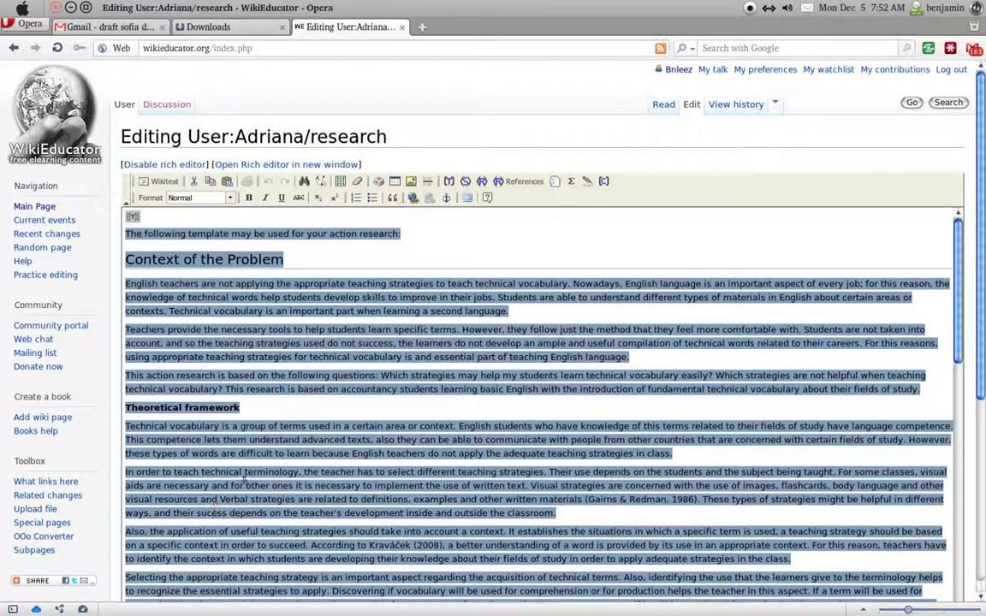
pyautogui.press('super')
pyautogui.write('wr')
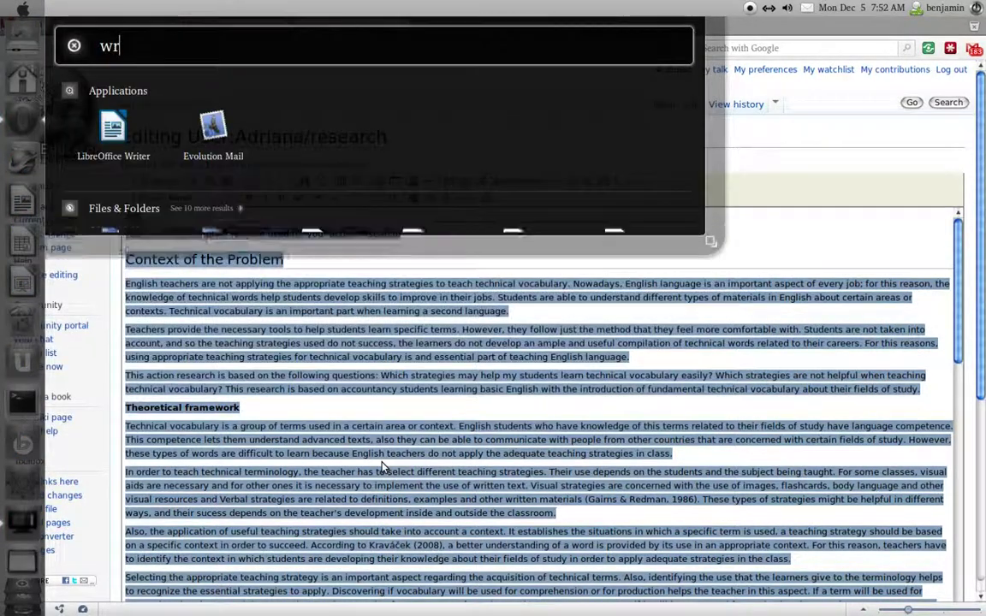
pyautogui.write('i')
pyautogui.press('Return')
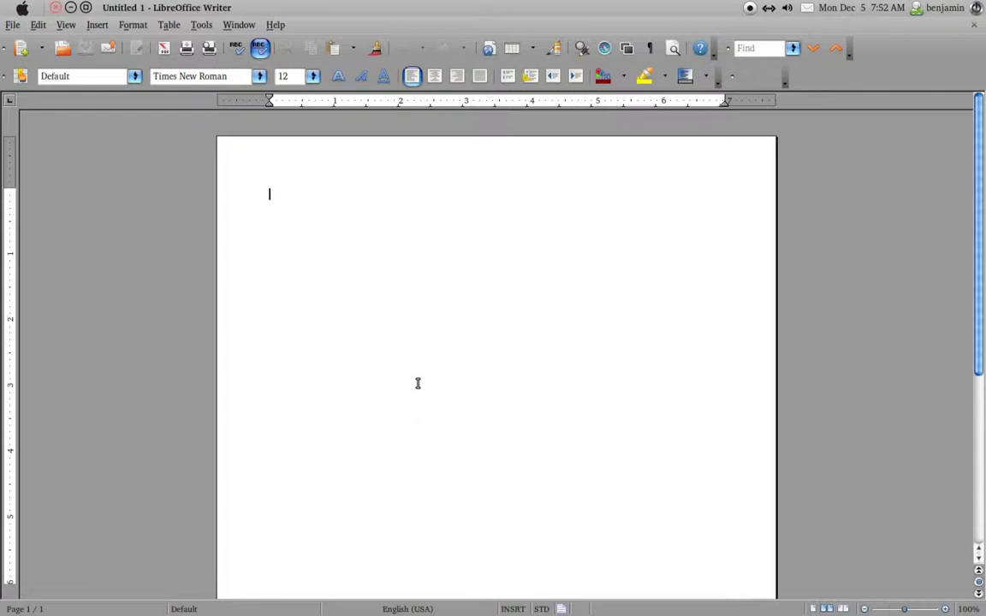
pyautogui.hotkey('ctrl', 'v')
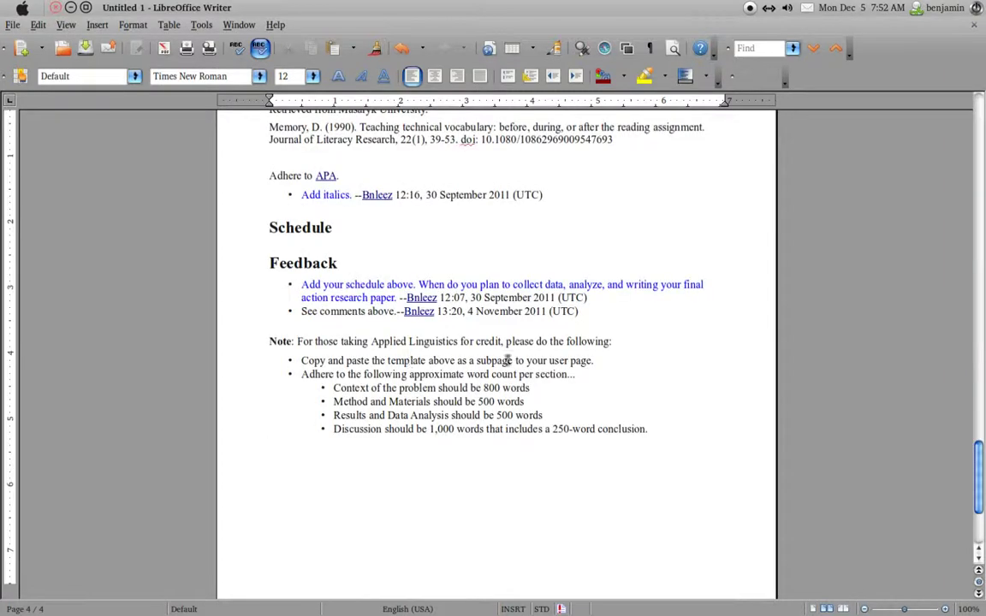
# Delete the introductory line "The following template may be used for your action research:" above the first heading
pyautogui.moveTo(979, 475); pyautogui.dragTo(979, 111)
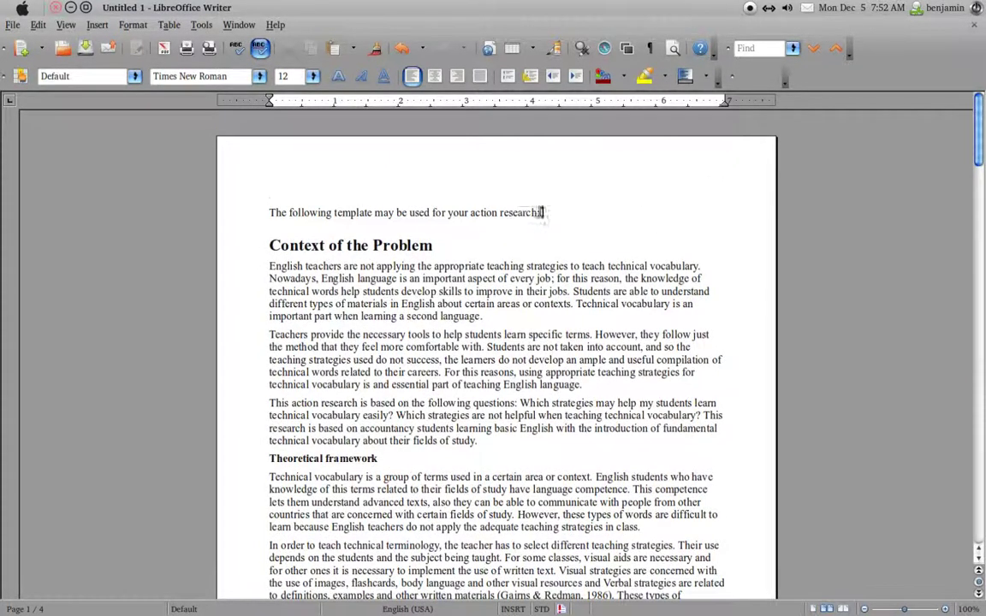
pyautogui.moveTo(541, 212); pyautogui.dragTo(254, 212)
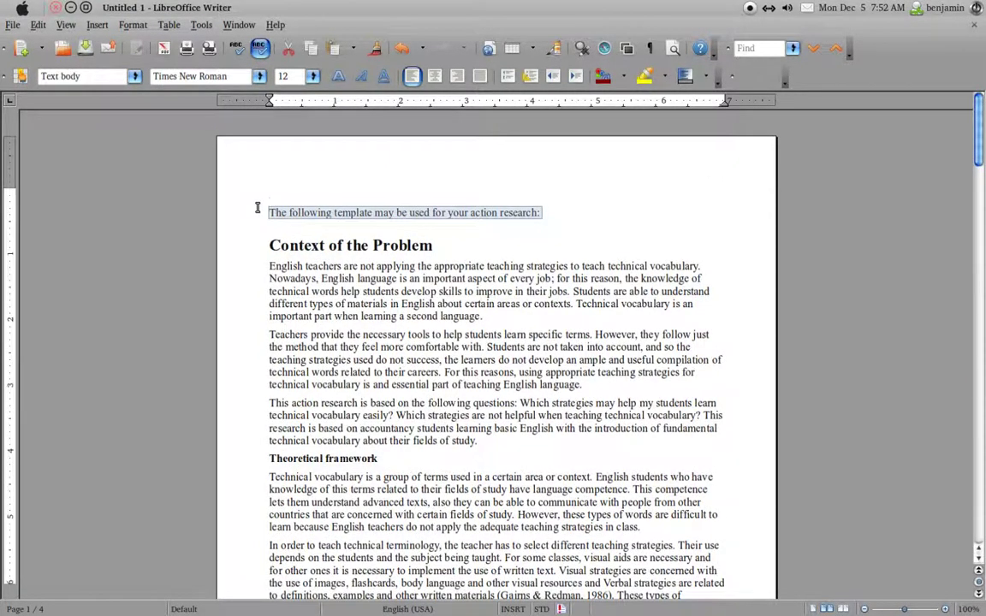
pyautogui.press('Delete')
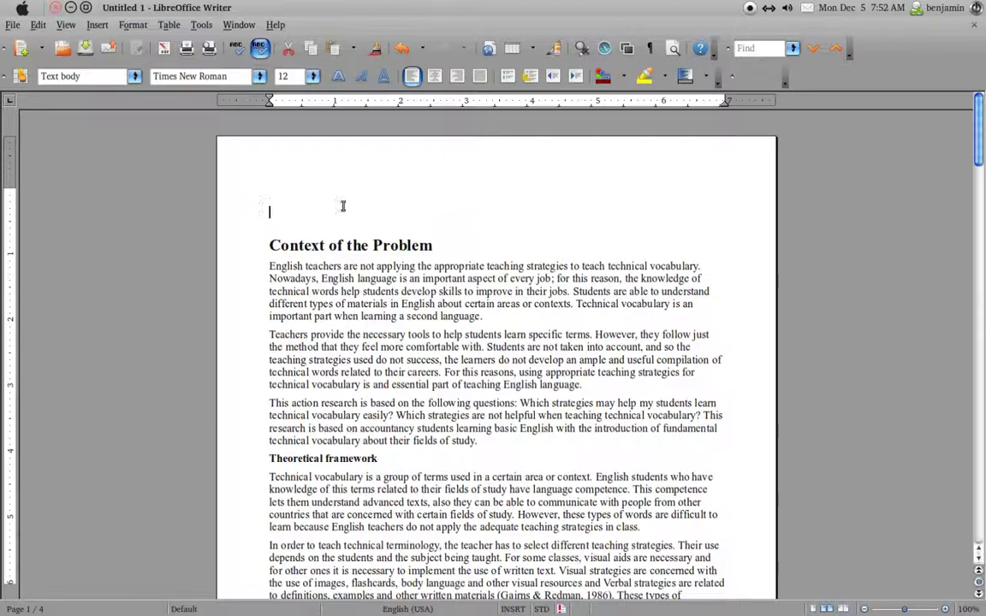
# Delete everything after the last reference, including the "Adhere to APA" reminder, its comment, and the Schedule, Feedback and Note sections
pyautogui.moveTo(978, 141); pyautogui.dragTo(981, 462)
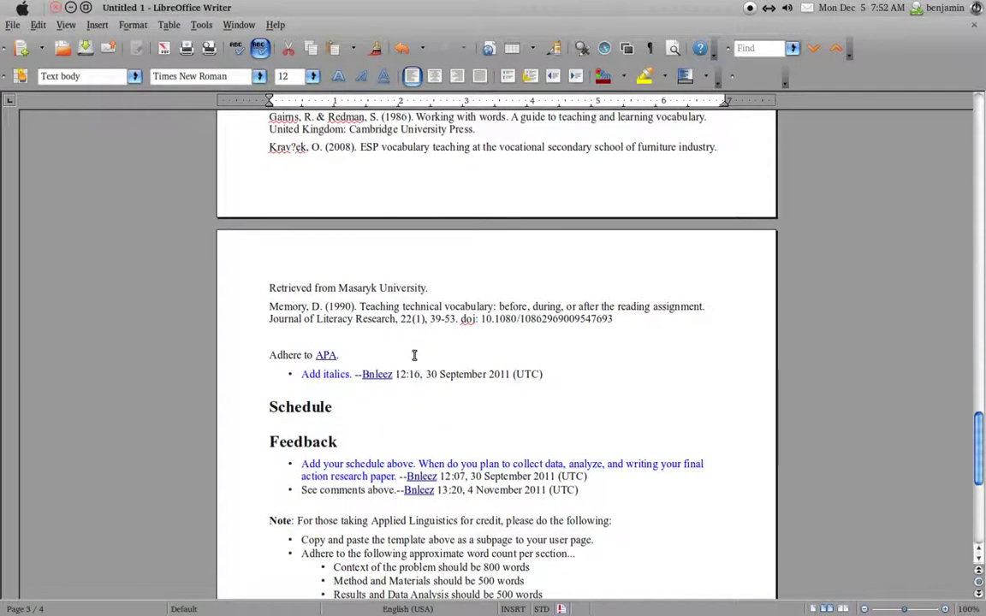
pyautogui.scroll(-2, 268, 341)
pyautogui.moveTo(257, 335); pyautogui.dragTo(640, 545)
pyautogui.press('Delete')
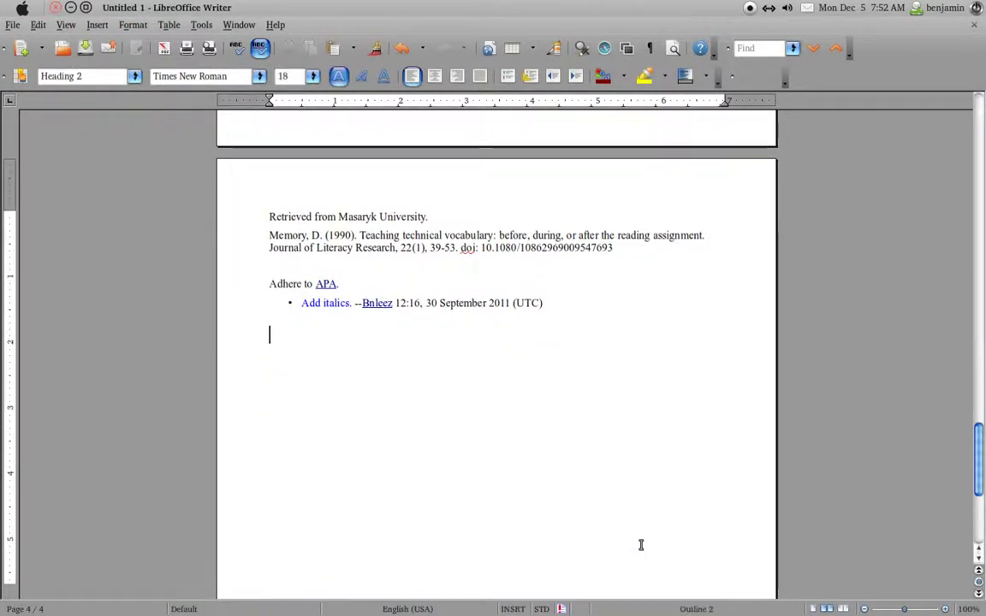
pyautogui.hotkey('shift', 'ctrl', 'End')
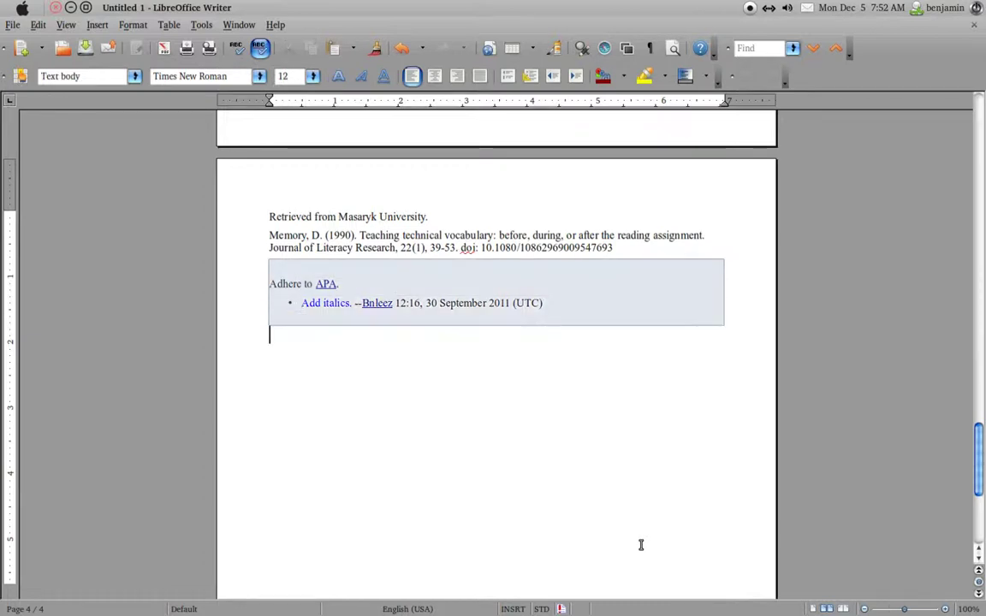
pyautogui.press('Delete')
# Add a header to the document's Default page style, starting from the first page
pyautogui.scroll(10, 638, 542)
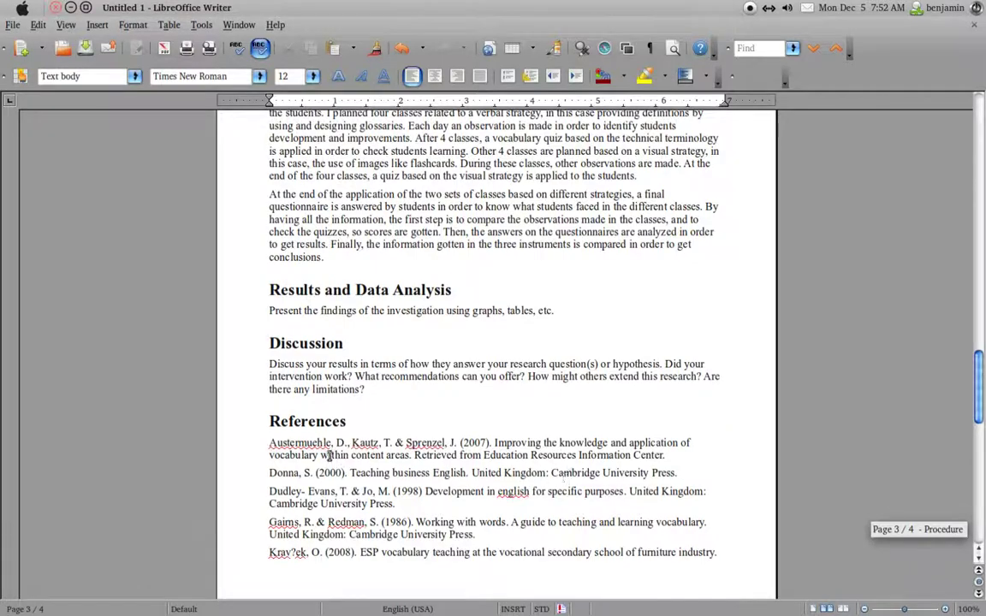
pyautogui.scroll(10, 451, 412)
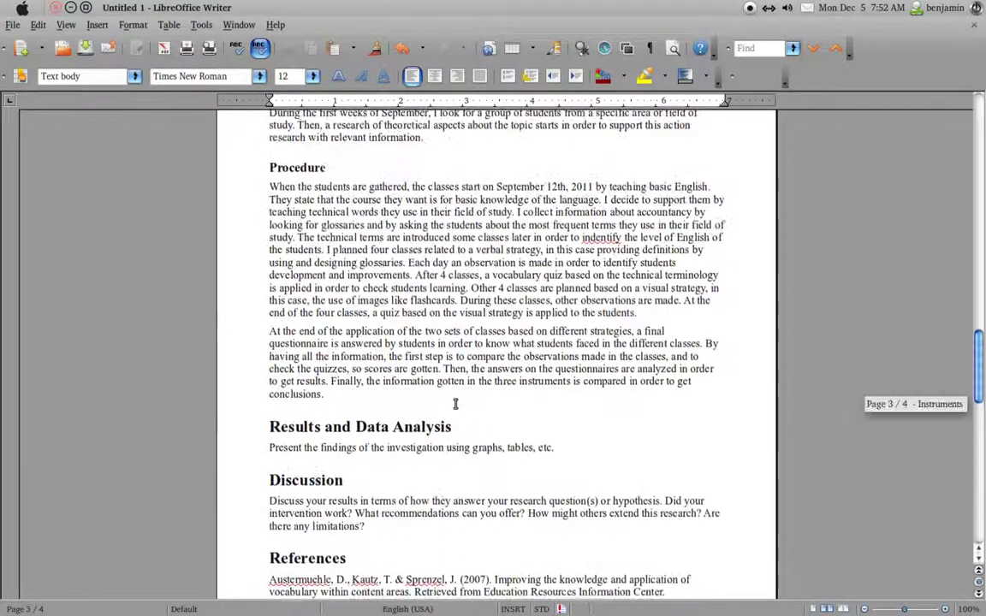
pyautogui.scroll(15, 442, 400)
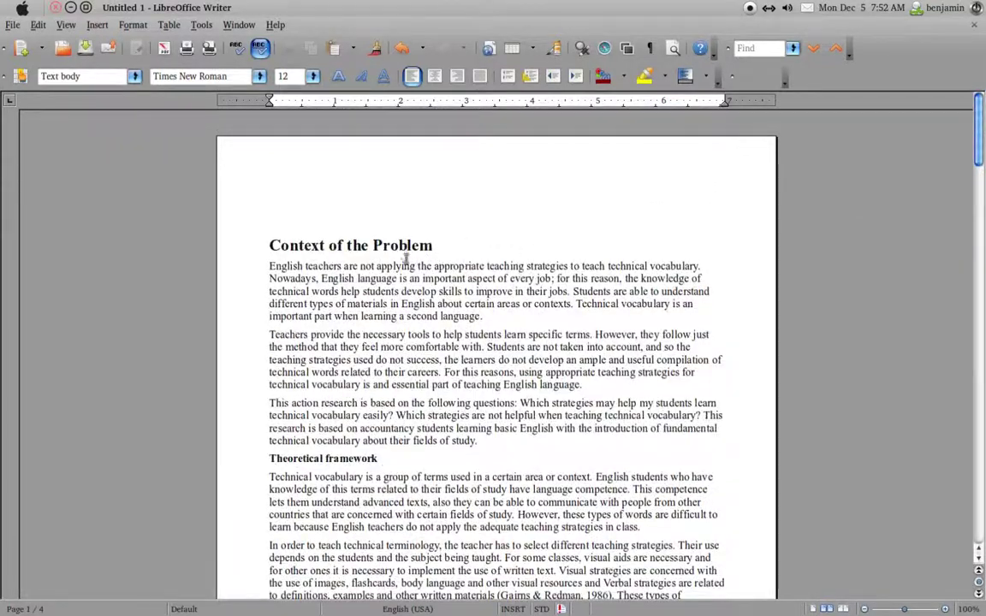
pyautogui.click(316, 183)
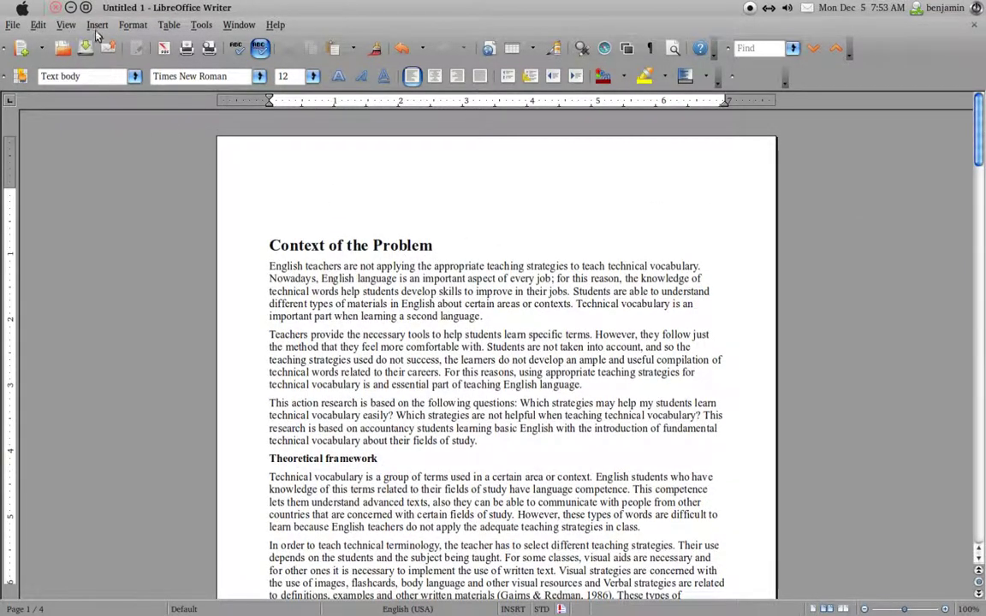
pyautogui.click(95, 25)
pyautogui.moveTo(165, 139)
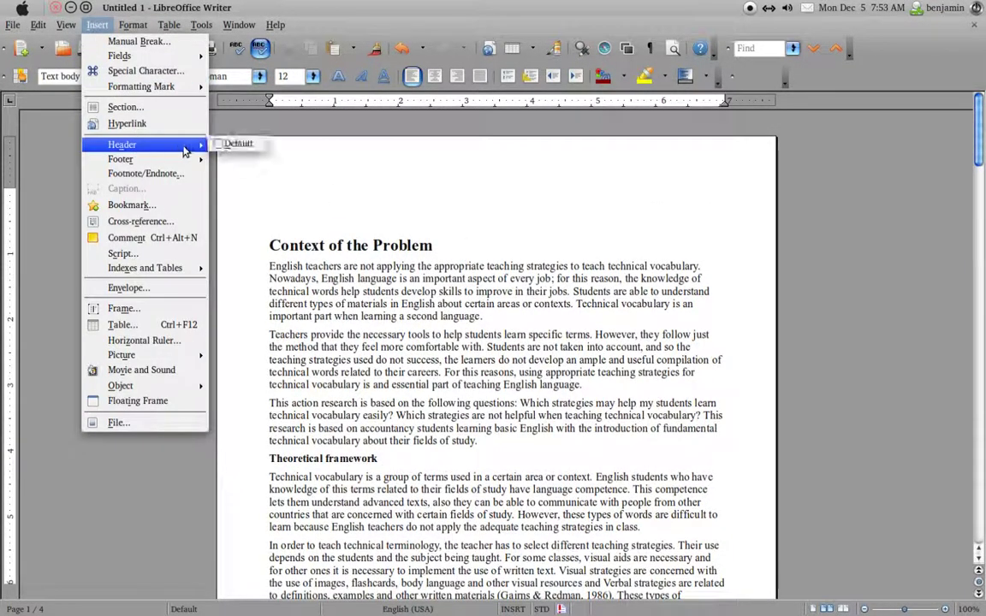
pyautogui.click(220, 144)
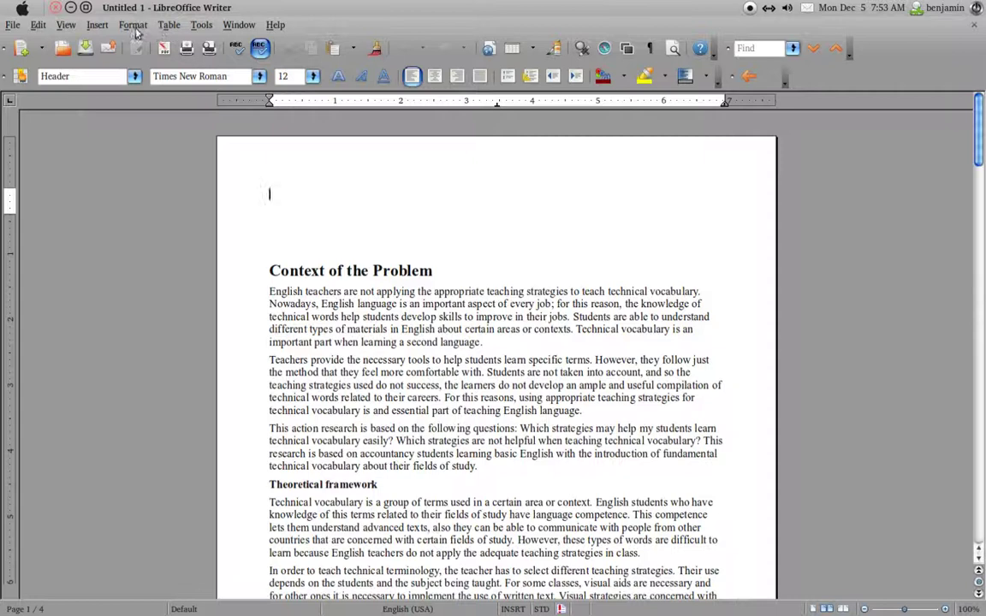
# Insert a page number field in the header and align it to the right
pyautogui.click(134, 25)
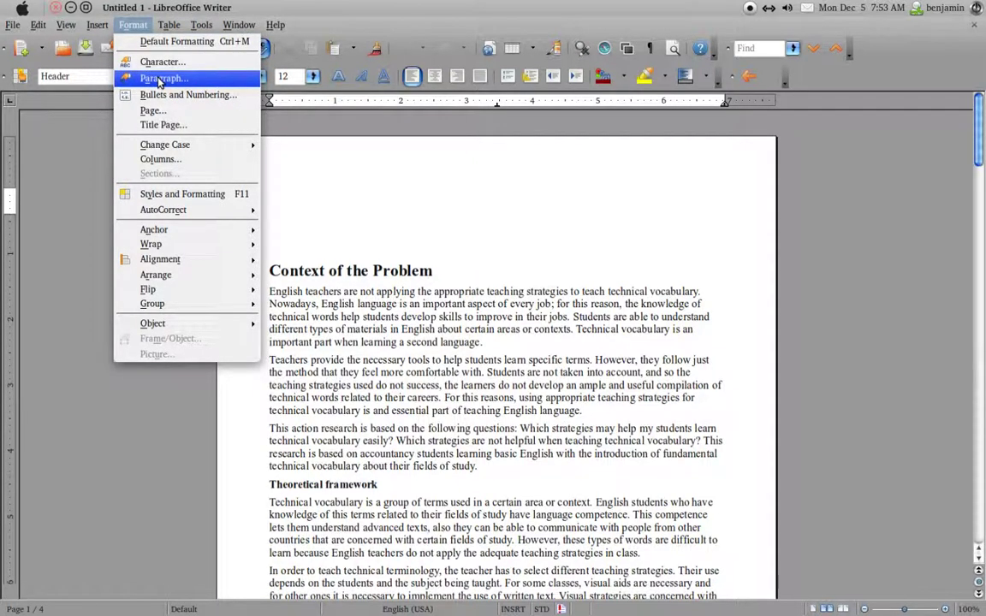
pyautogui.moveTo(96, 25)
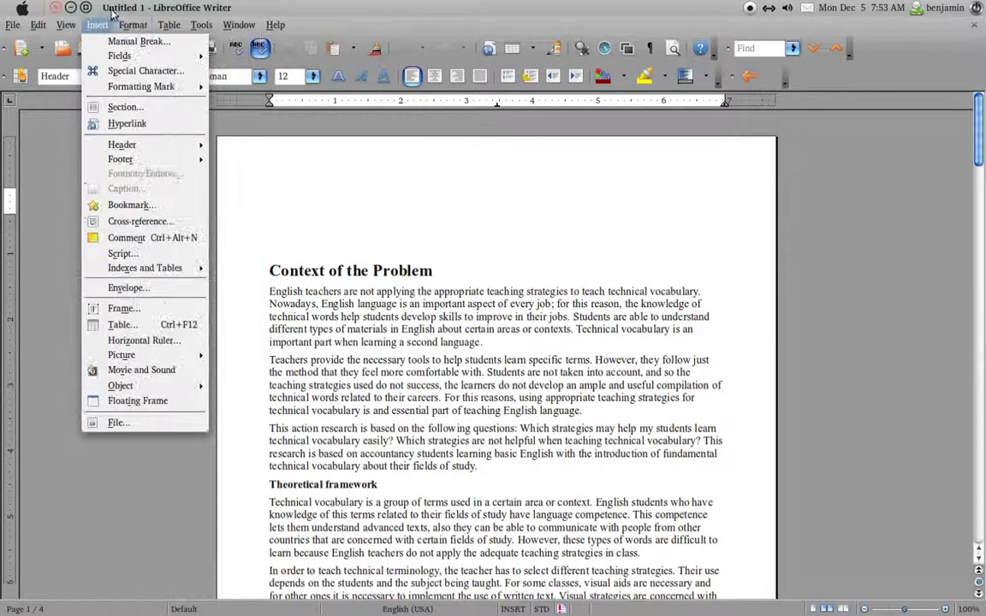
pyautogui.moveTo(163, 56)
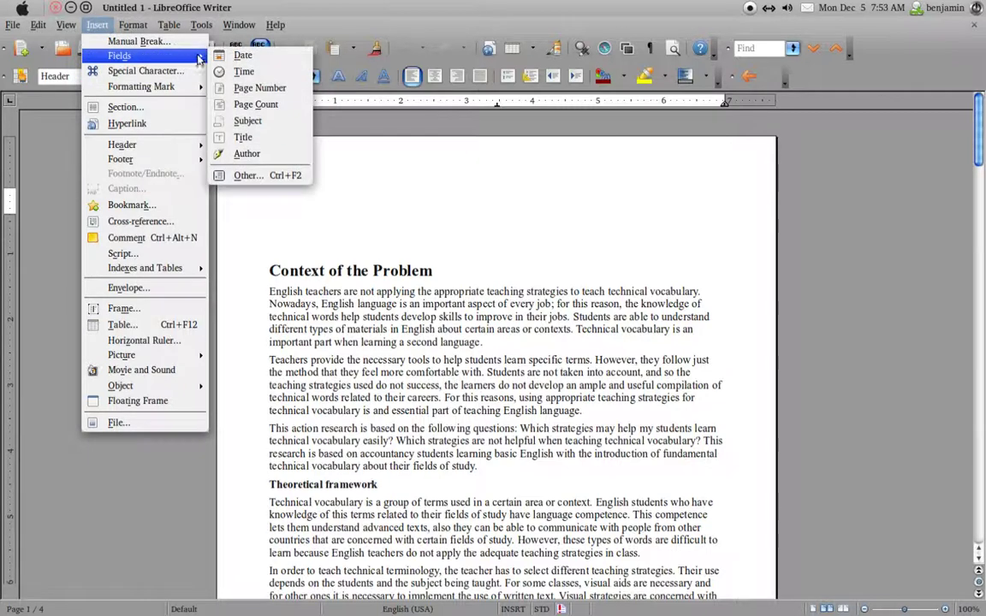
pyautogui.click(260, 88)
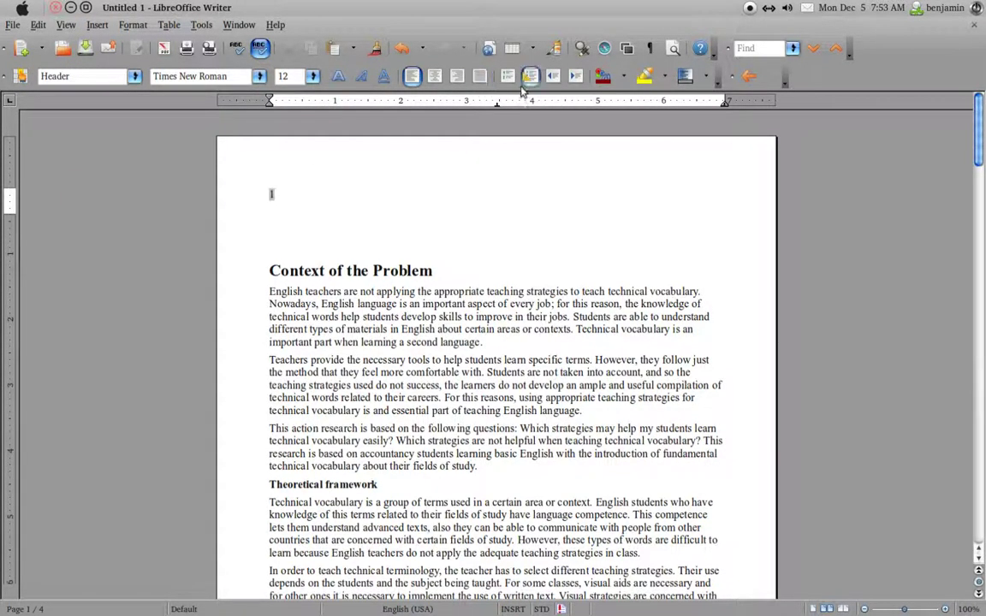
pyautogui.click(457, 75)
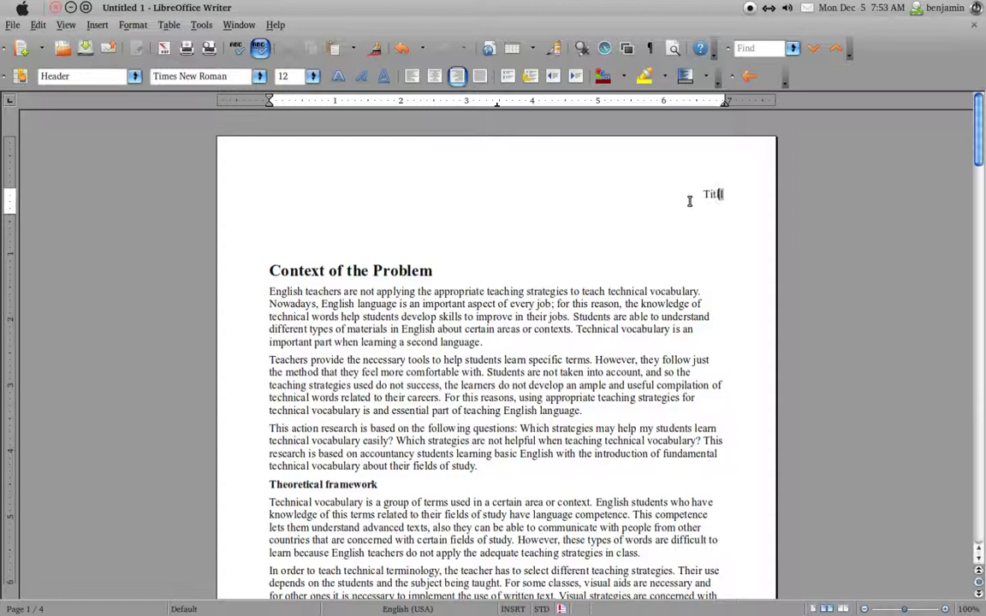
# Add the text "Title" on the header line, well to the left of the page number, and make it bold
pyautogui.write('le')
pyautogui.click(340, 193)
pyautogui.hotkey('shift', 'Right')
pyautogui.hotkey('shift', 'Right')
pyautogui.hotkey('shift', 'Right')
pyautogui.hotkey('shift', 'Right')
pyautogui.hotkey('shift', 'Right')
pyautogui.hotkey('ctrl', 'b')
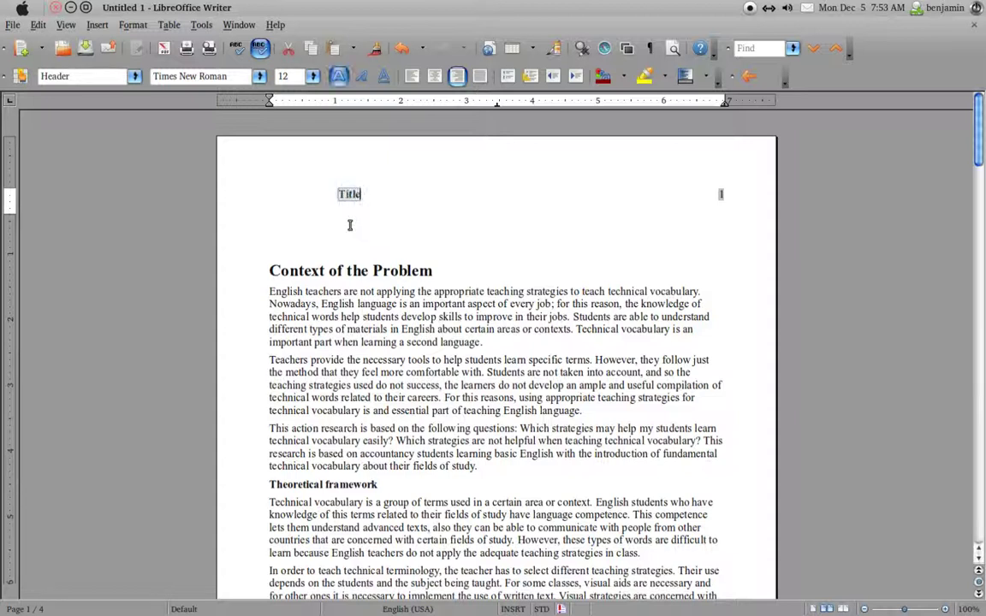
# Adjust the spacing between "Title" and the page number so both share one line, with "Title" near the left margin
pyautogui.click(678, 202)
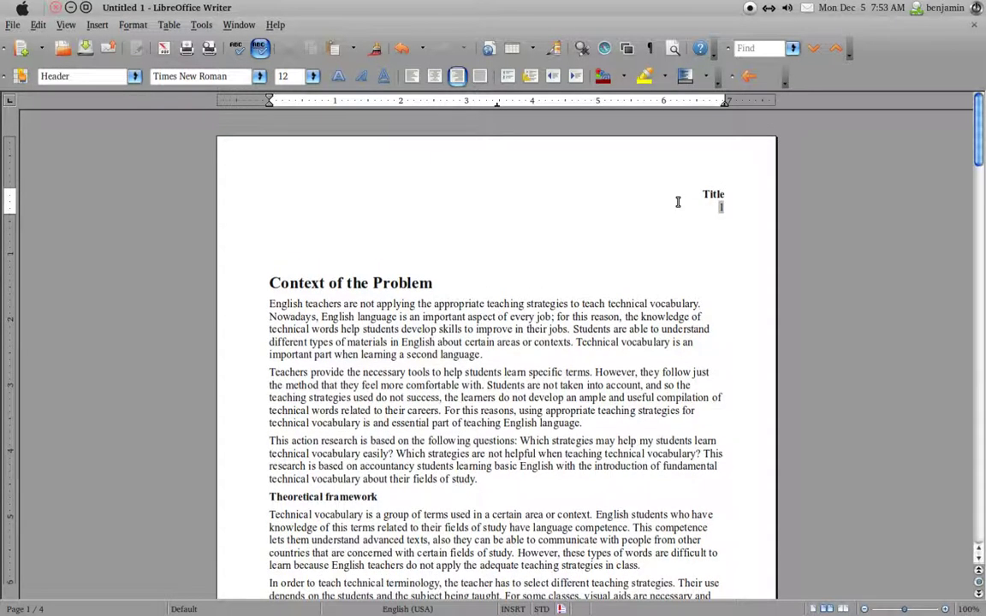
pyautogui.press('BackSpace')
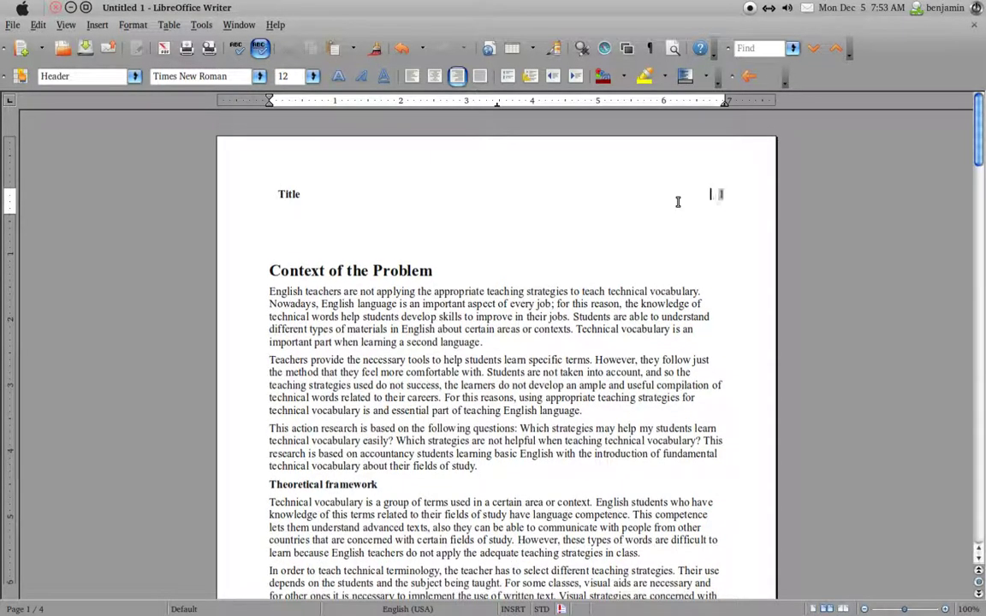
pyautogui.press('BackSpace')
# Set the whole body text to double line spacing with a first-line indent of .5 inch
pyautogui.click(383, 259)
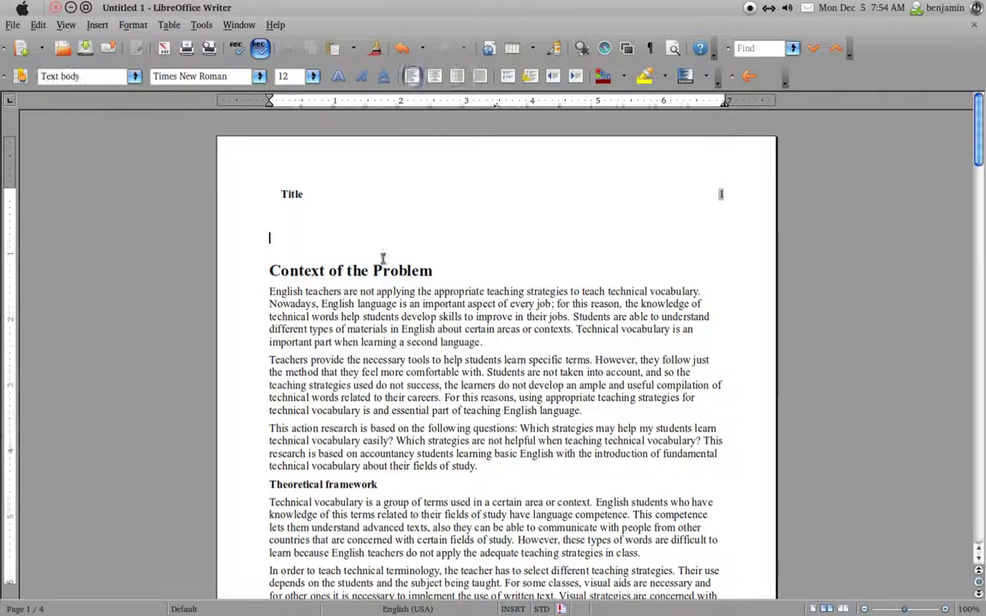
pyautogui.scroll(-1, 398, 312)
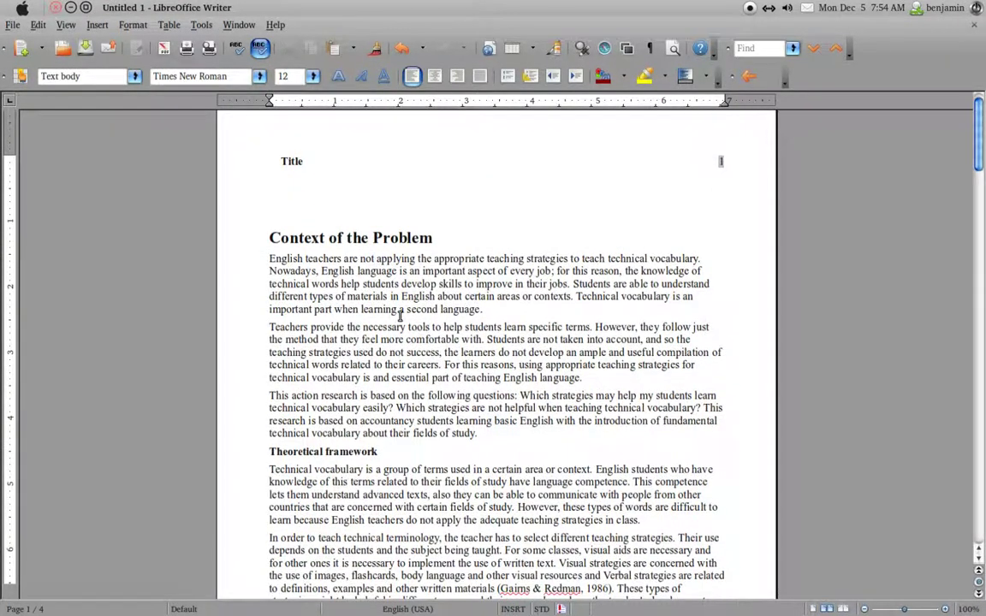
pyautogui.hotkey('ctrl', 'a')
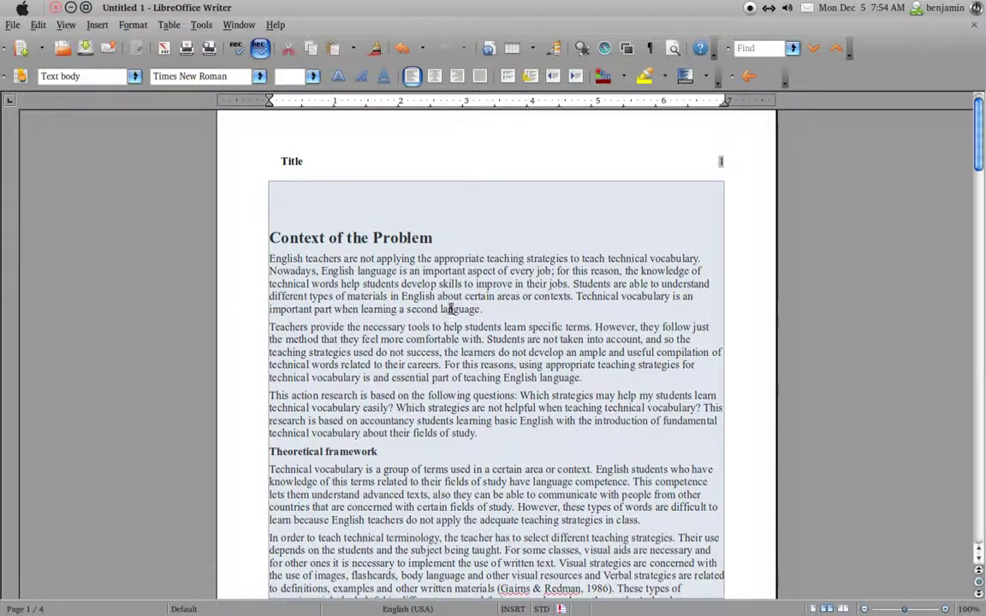
pyautogui.click(130, 25)
pyautogui.click(148, 89)
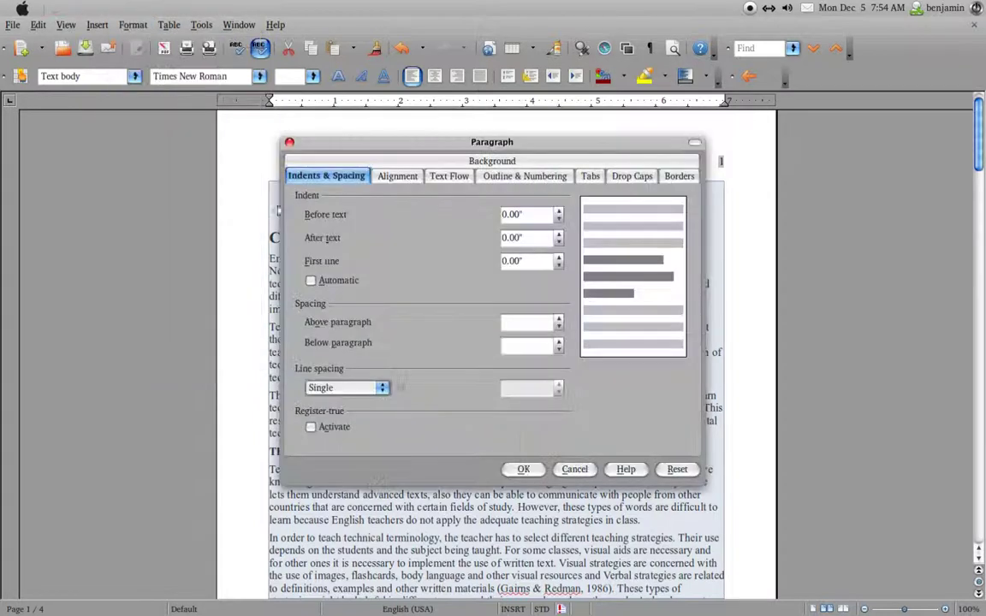
pyautogui.click(351, 388)
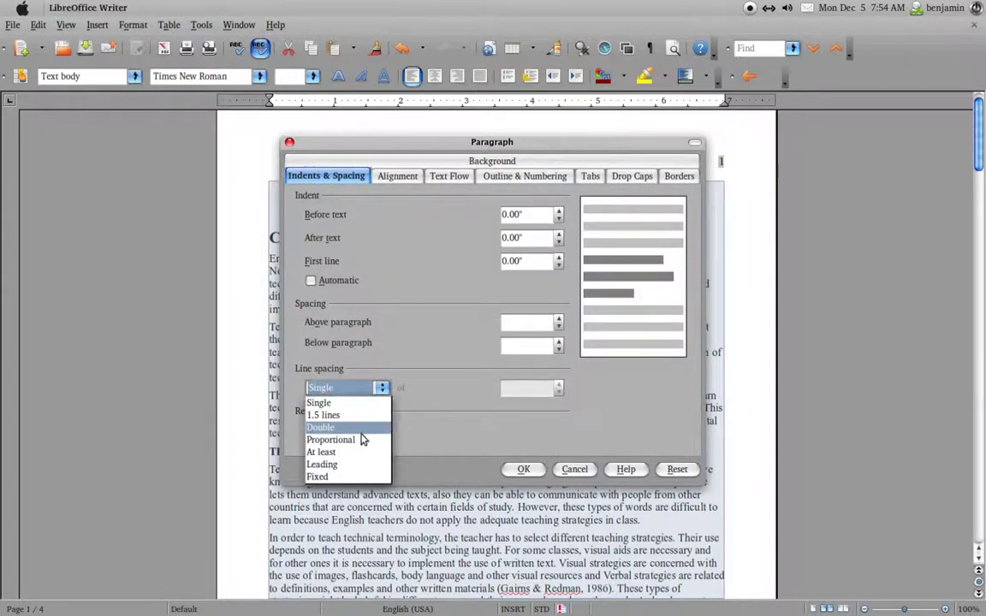
pyautogui.click(361, 428)
pyautogui.click(535, 262)
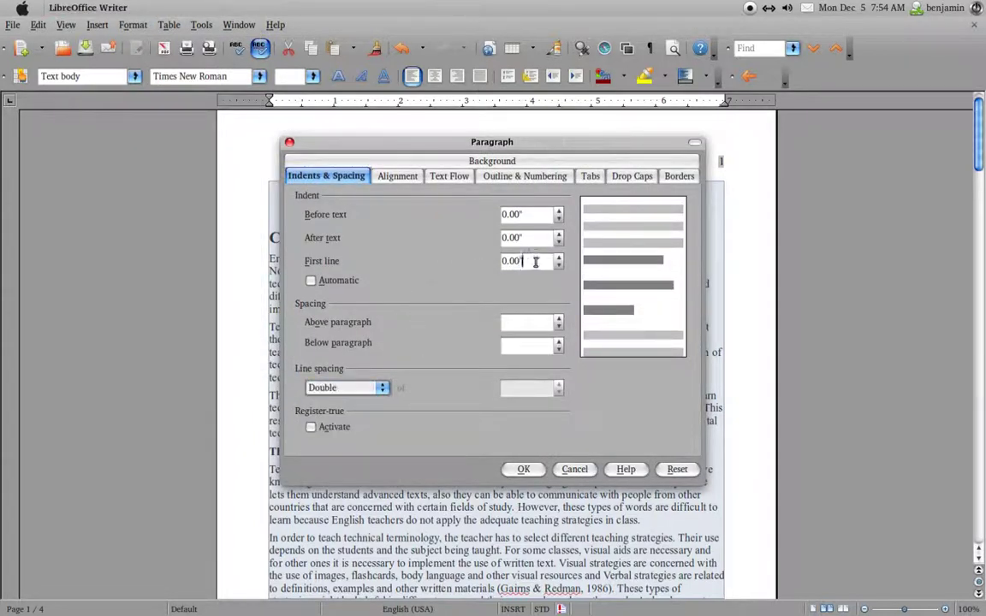
pyautogui.moveTo(535, 262); pyautogui.dragTo(423, 262)
pyautogui.write('.5')
pyautogui.press('Tab')
pyautogui.click(523, 469)
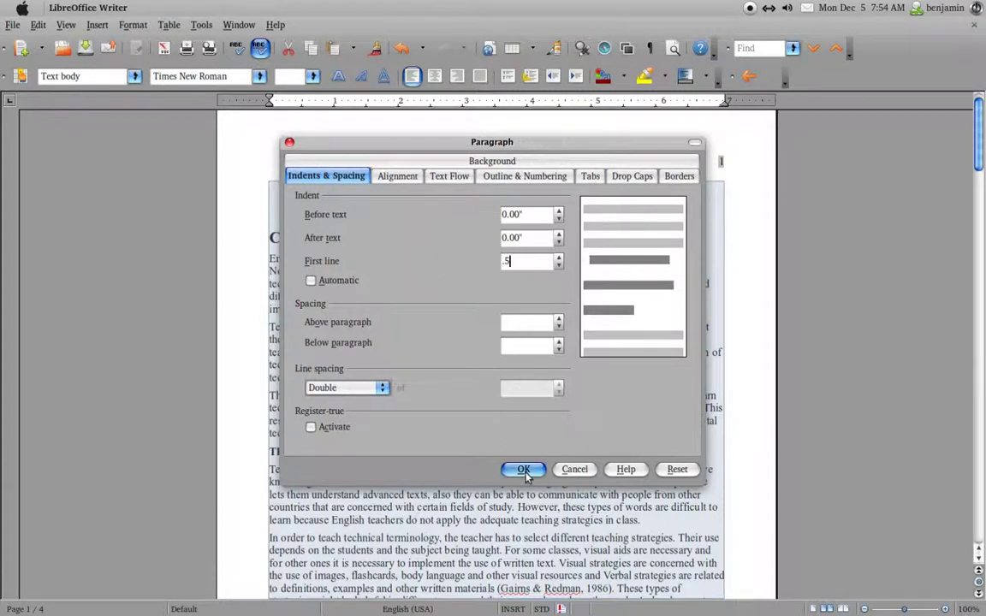
# Check the line spacing, first-line indents and headings through the document, including the Procedure section, and return to the first page
pyautogui.scroll(5, 419, 374)
pyautogui.scroll(10, 418, 374)
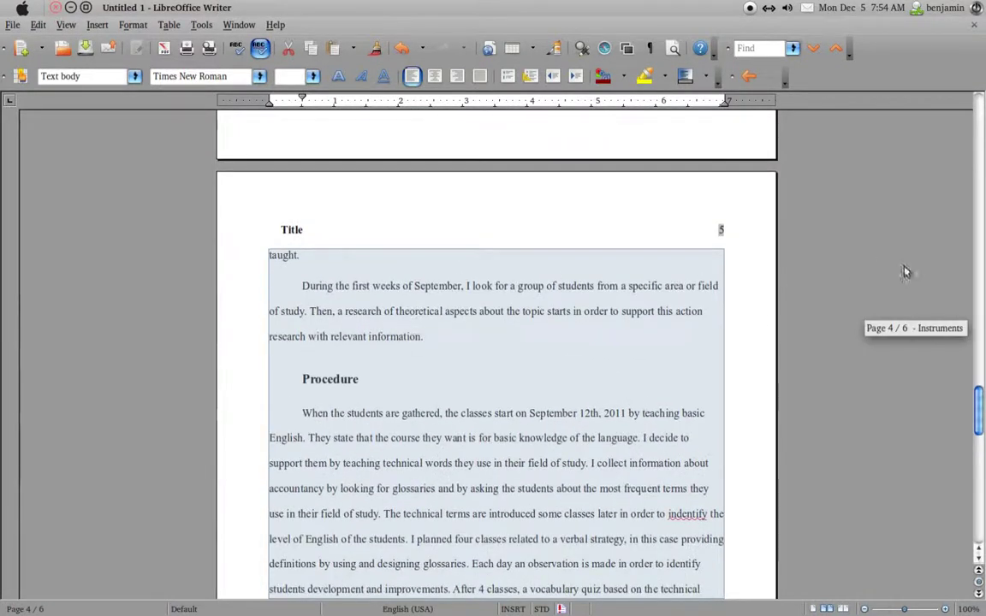
pyautogui.click(495, 379)
pyautogui.scroll(-3, 484, 378)
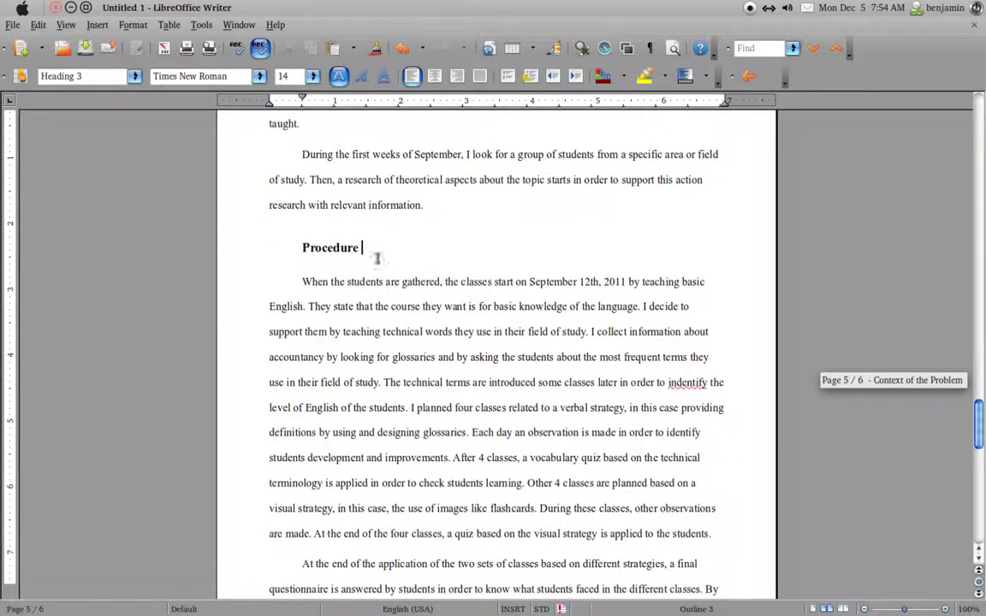
pyautogui.click(334, 248)
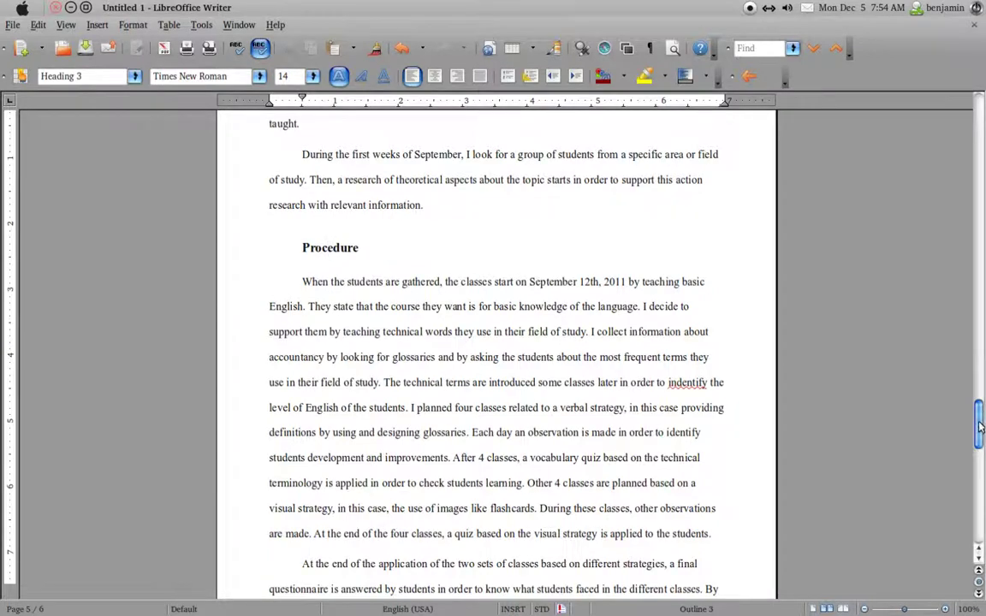
pyautogui.scroll(20, 529, 380)
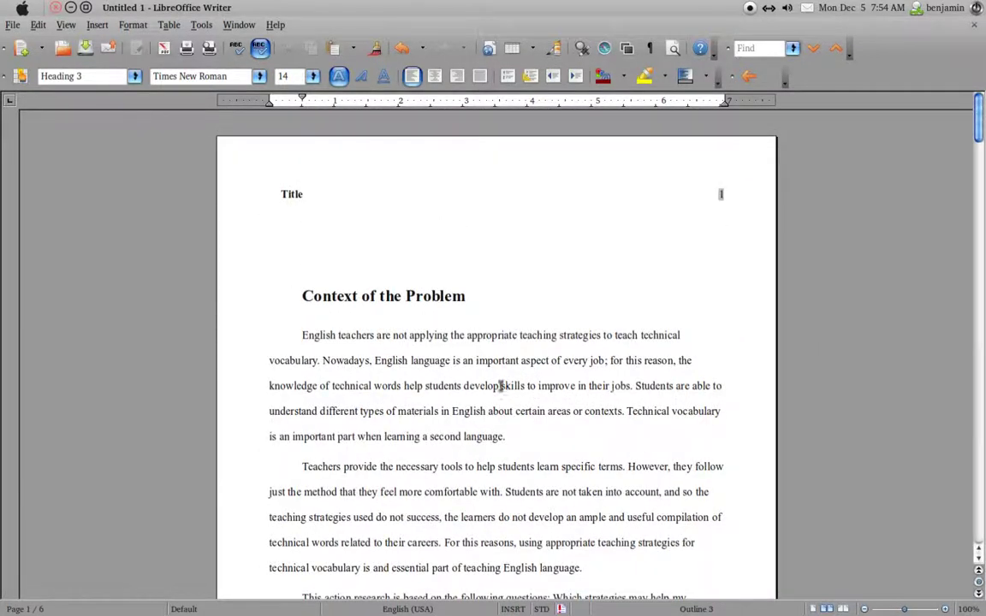
# Apply the Default paragraph style to the "Context of the Problem" heading and add an empty line below it
pyautogui.click(434, 359)
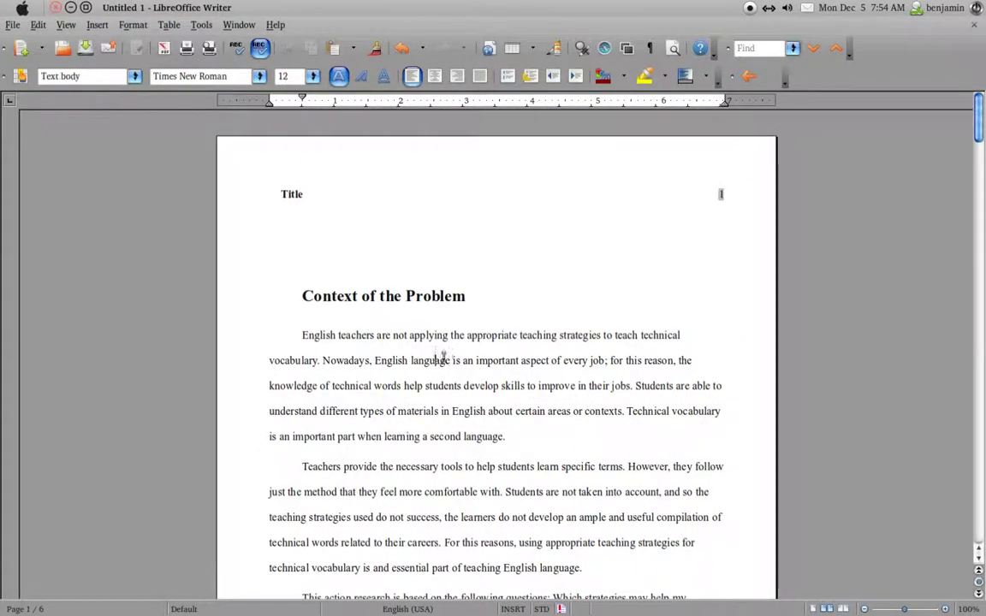
pyautogui.moveTo(302, 295); pyautogui.dragTo(480, 294)
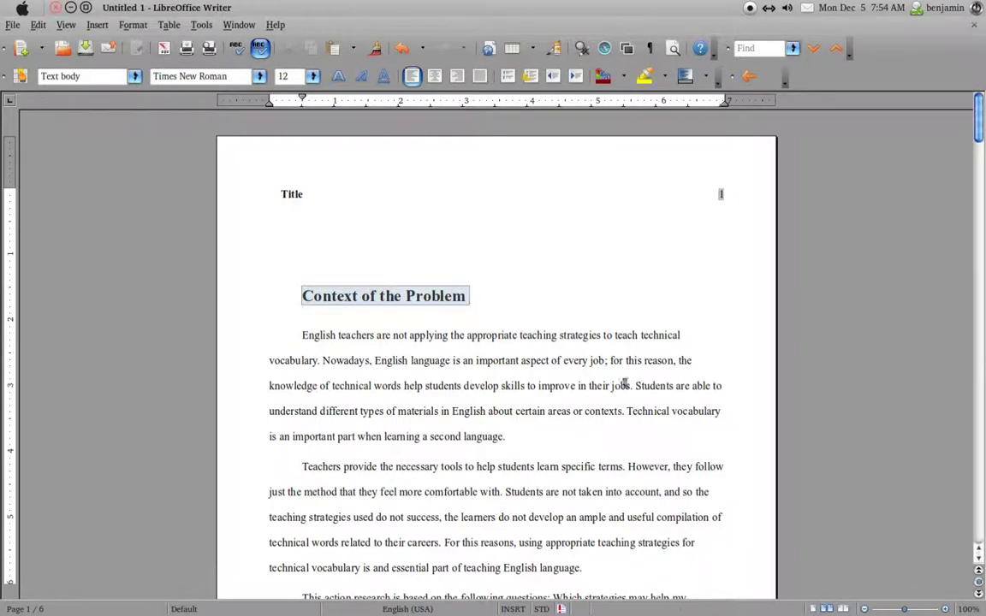
pyautogui.click(392, 334)
pyautogui.moveTo(301, 296); pyautogui.dragTo(466, 293)
pyautogui.hotkey('ctrl', '2')
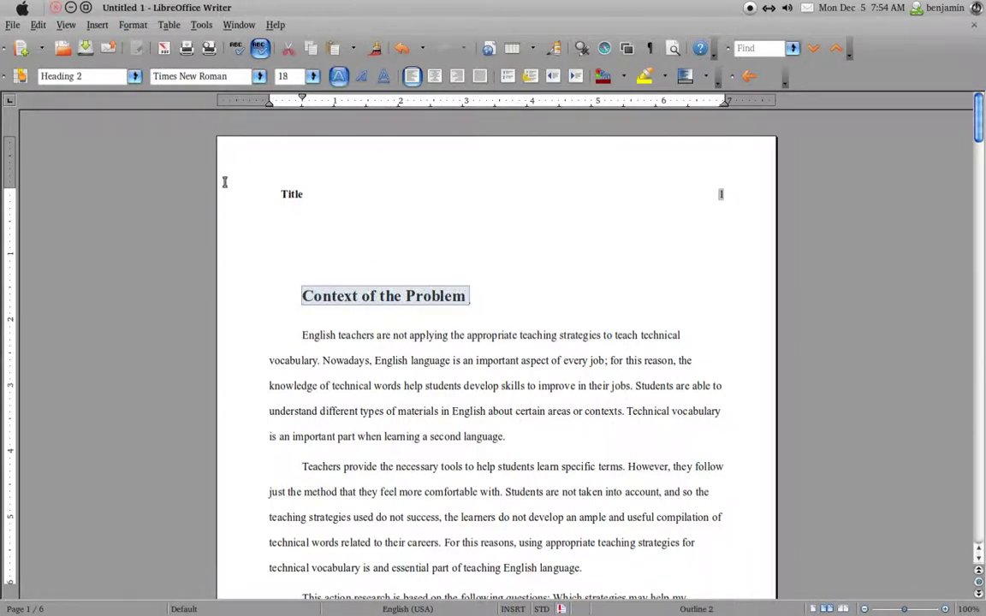
pyautogui.click(135, 77)
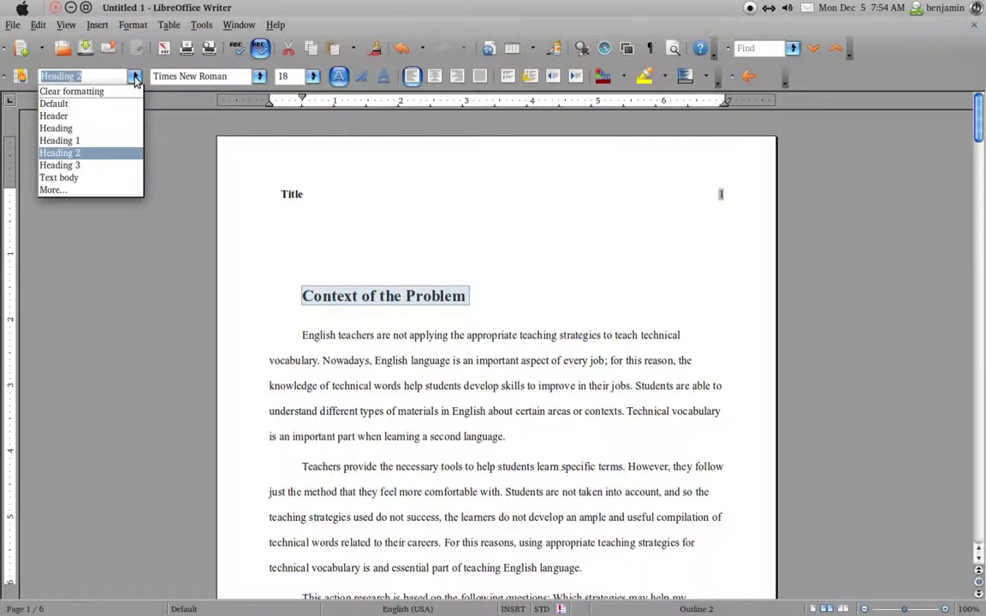
pyautogui.click(95, 104)
pyautogui.click(386, 281)
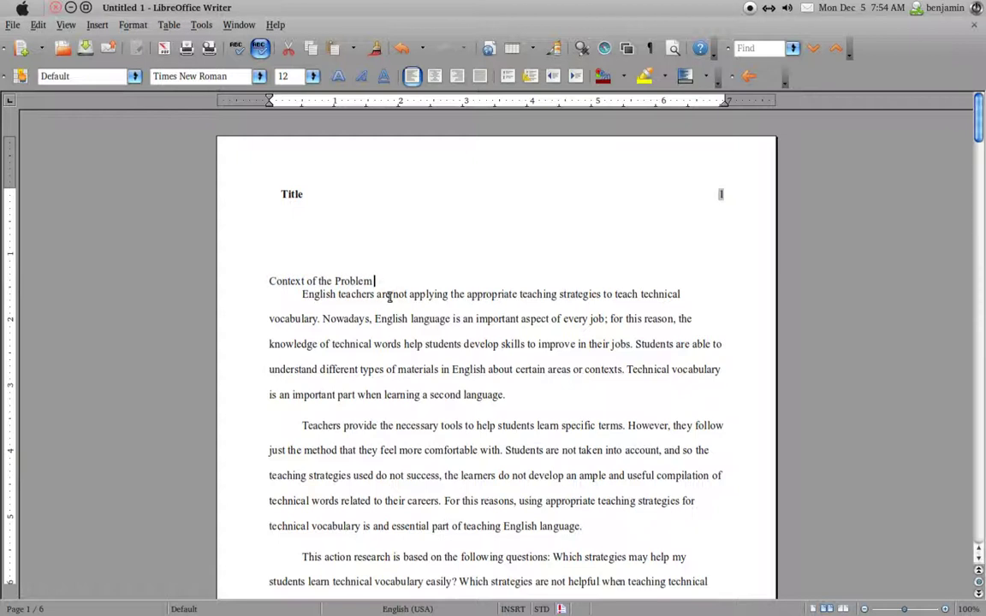
pyautogui.press('Return')
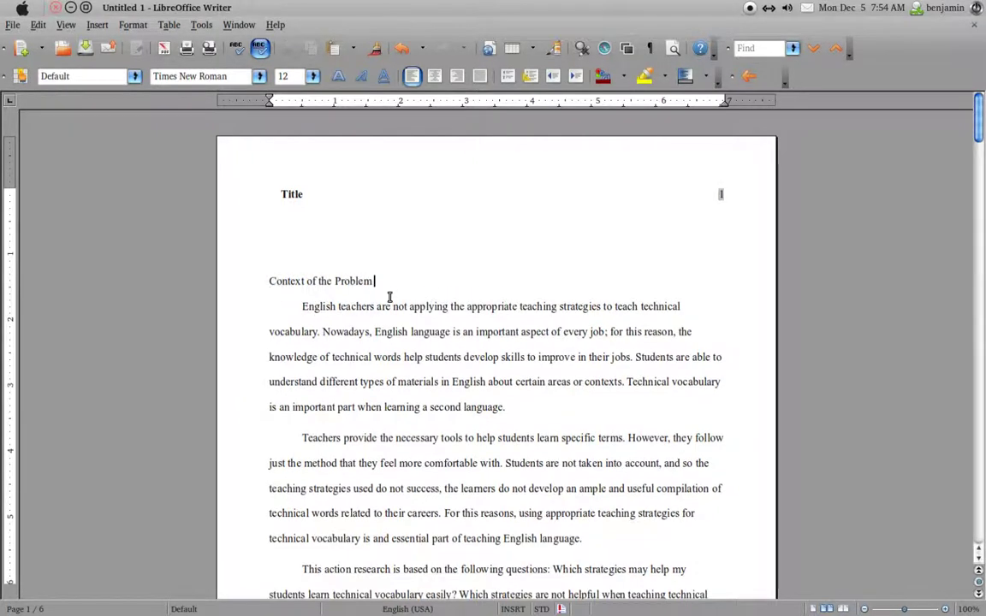
# Center the "Context of the Problem" heading and make it bold
pyautogui.hotkey('shift', 'Left')
pyautogui.hotkey('shift', 'Left')
pyautogui.hotkey('shift', 'Left')
pyautogui.hotkey('shift', 'Left')
pyautogui.hotkey('shift', 'Left')
pyautogui.hotkey('shift', 'Left')
pyautogui.hotkey('shift', 'Left')
pyautogui.hotkey('shift', 'Left')
pyautogui.hotkey('shift', 'Left')
pyautogui.hotkey('shift', 'Left')
pyautogui.hotkey('shift', 'Left')
pyautogui.hotkey('shift', 'Left')
pyautogui.hotkey('shift', 'Left')
pyautogui.hotkey('shift', 'Left')
pyautogui.hotkey('shift', 'Left')
pyautogui.hotkey('shift', 'Left')
pyautogui.hotkey('shift', 'Left')
pyautogui.hotkey('shift', 'Left')
pyautogui.hotkey('shift', 'Left')
pyautogui.hotkey('shift', 'Left')
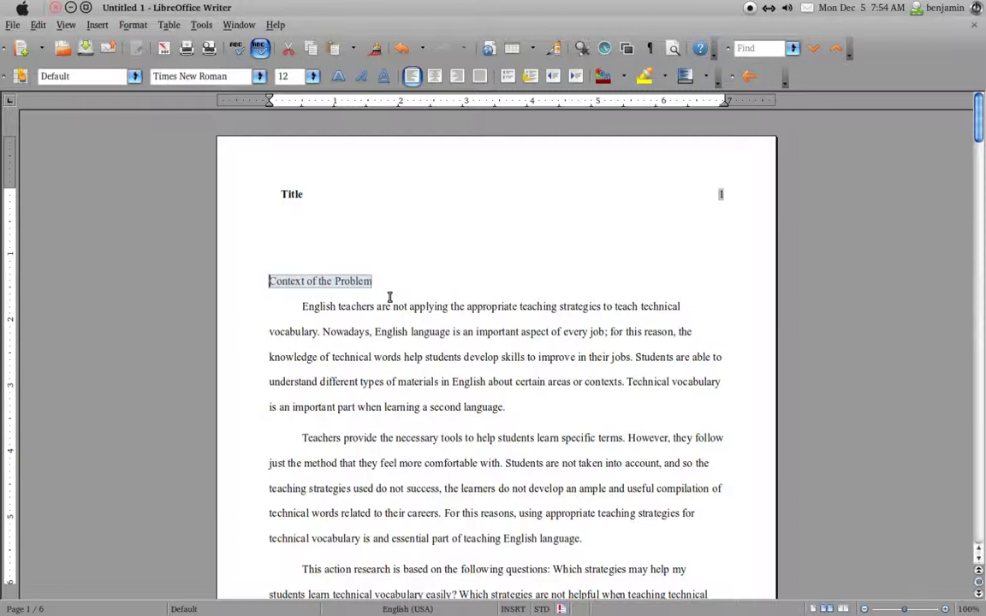
pyautogui.click(434, 79)
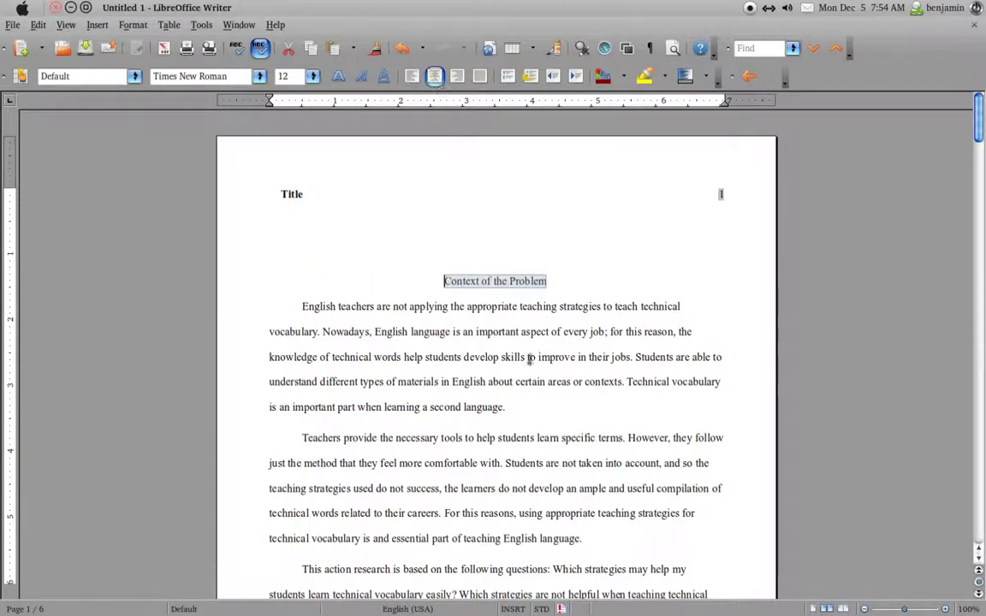
pyautogui.hotkey('ctrl', 'b')
pyautogui.click(475, 336)
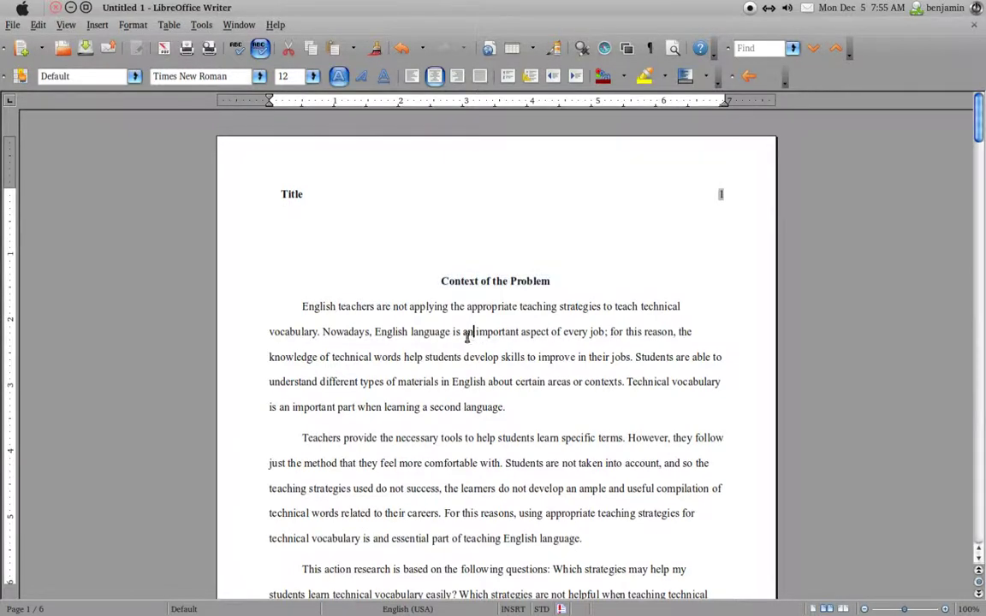
# Remove the first-line indent from the "Theoretical framework" subheading so it starts at the left margin
pyautogui.scroll(-3, 473, 342)
pyautogui.scroll(-4, 473, 344)
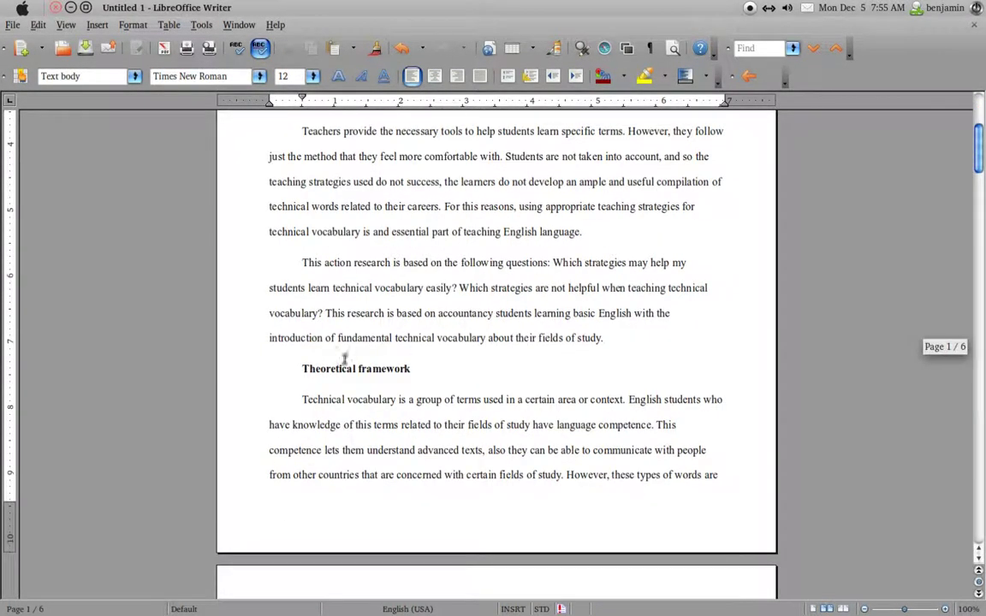
pyautogui.click(304, 368)
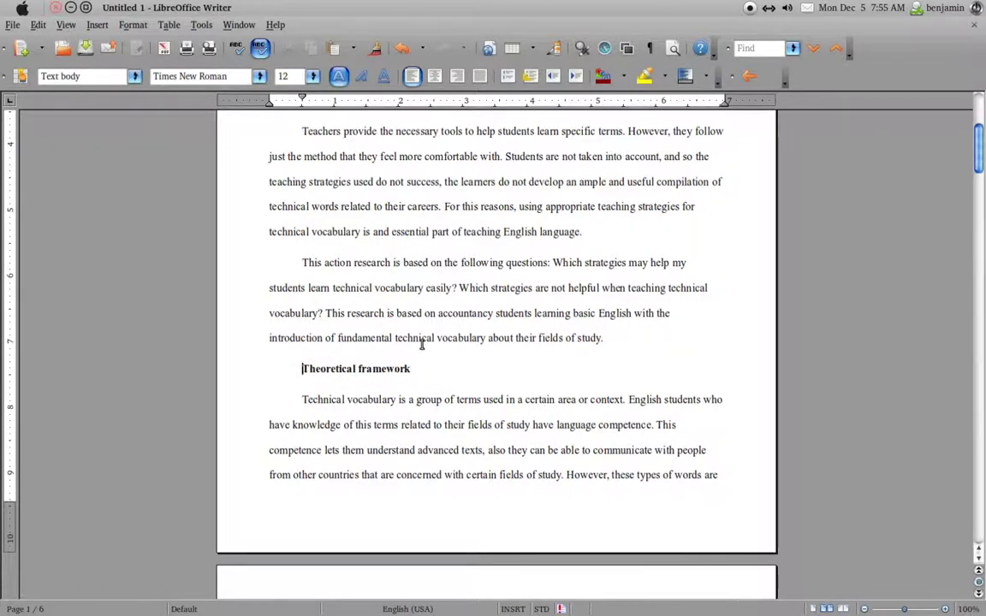
pyautogui.scroll(7, 438, 341)
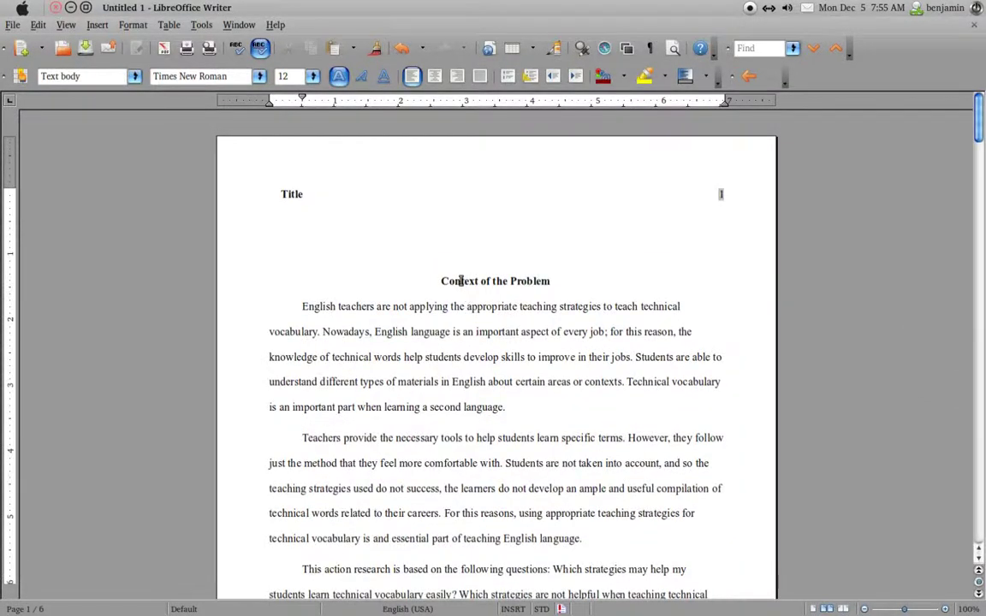
pyautogui.click(452, 280)
pyautogui.moveTo(441, 281); pyautogui.dragTo(555, 282)
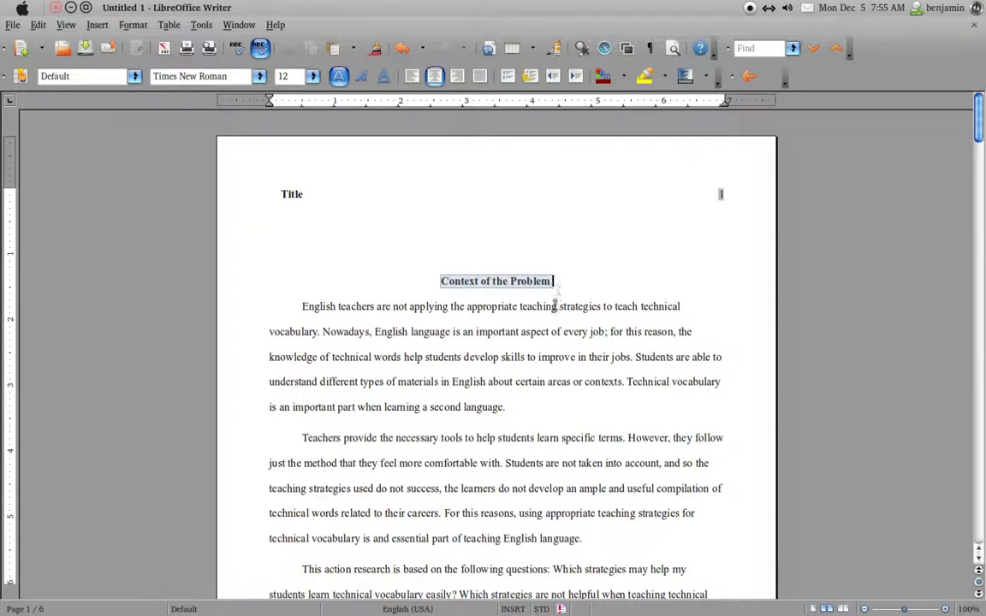
pyautogui.scroll(-7, 533, 341)
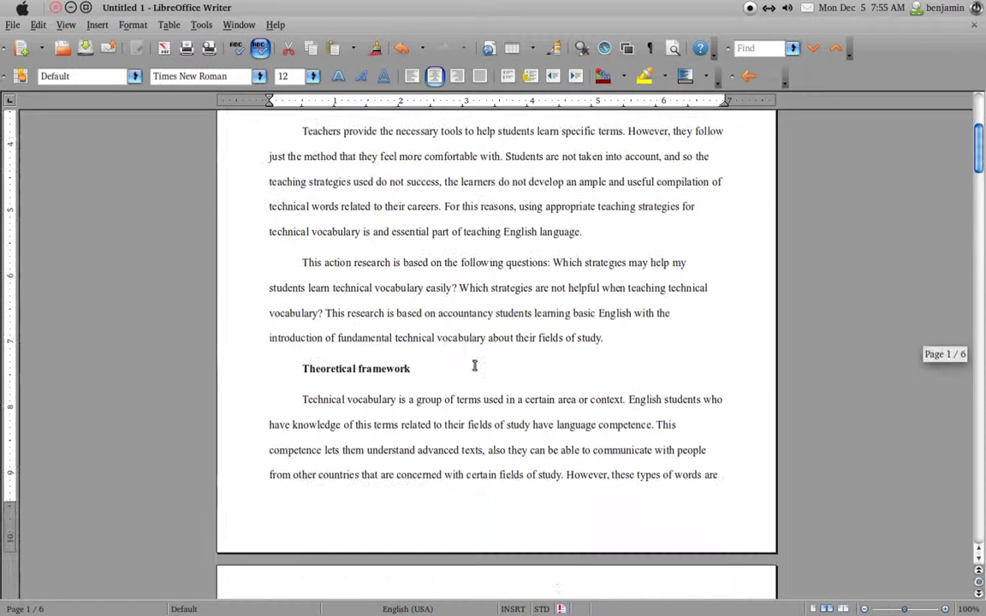
pyautogui.click(306, 369)
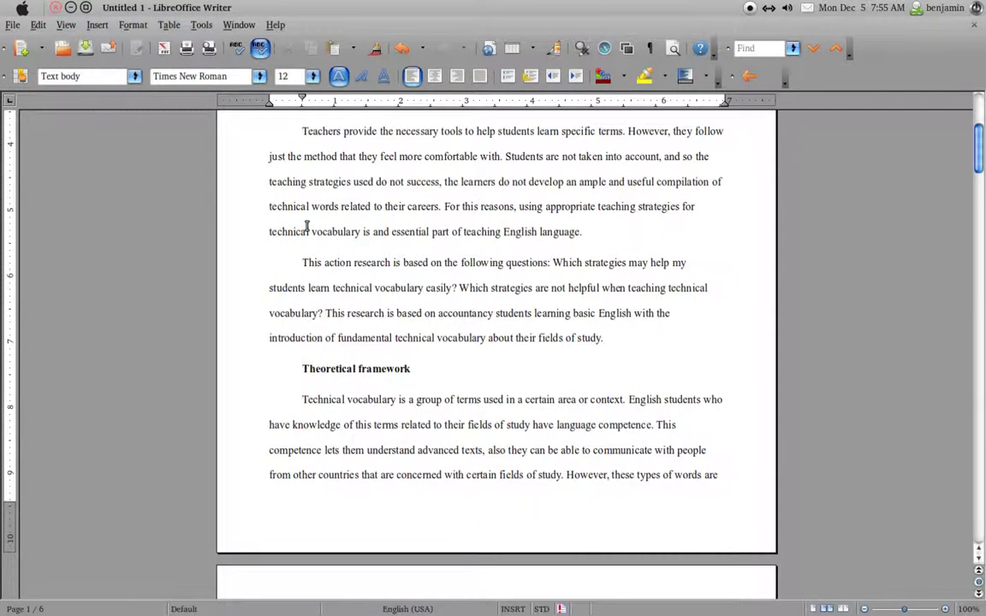
pyautogui.press('BackSpace')
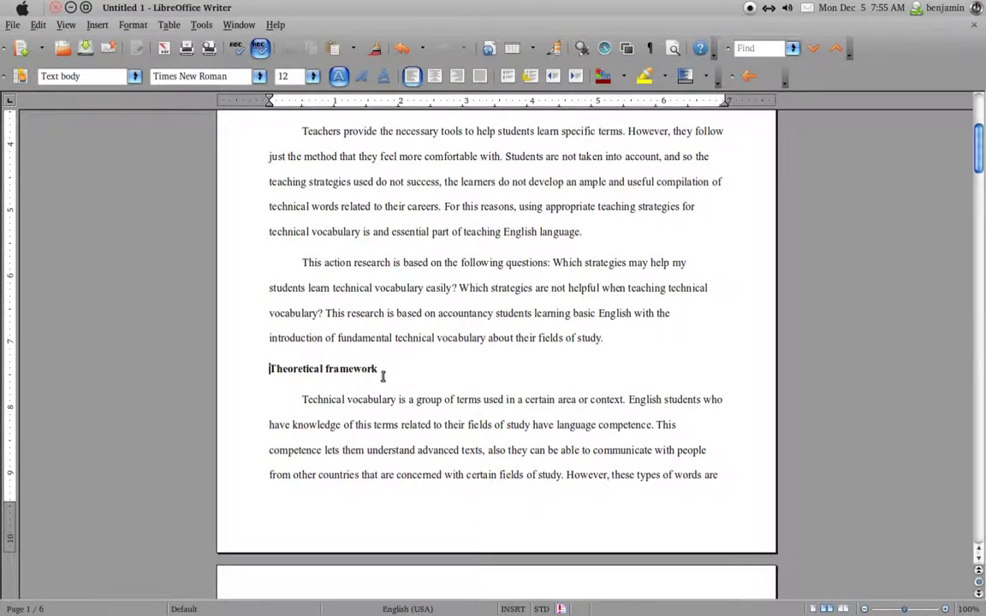
# Apply the Default style to the "Method and Materials" heading on page 4, make it bold and center it
pyautogui.scroll(-15, 381, 377)
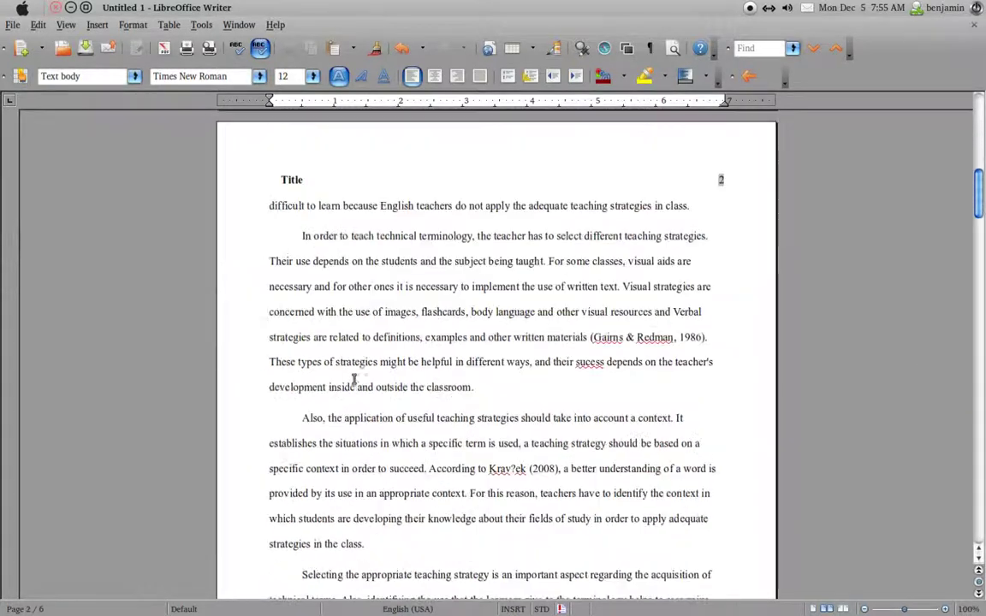
pyautogui.scroll(-6, 360, 376)
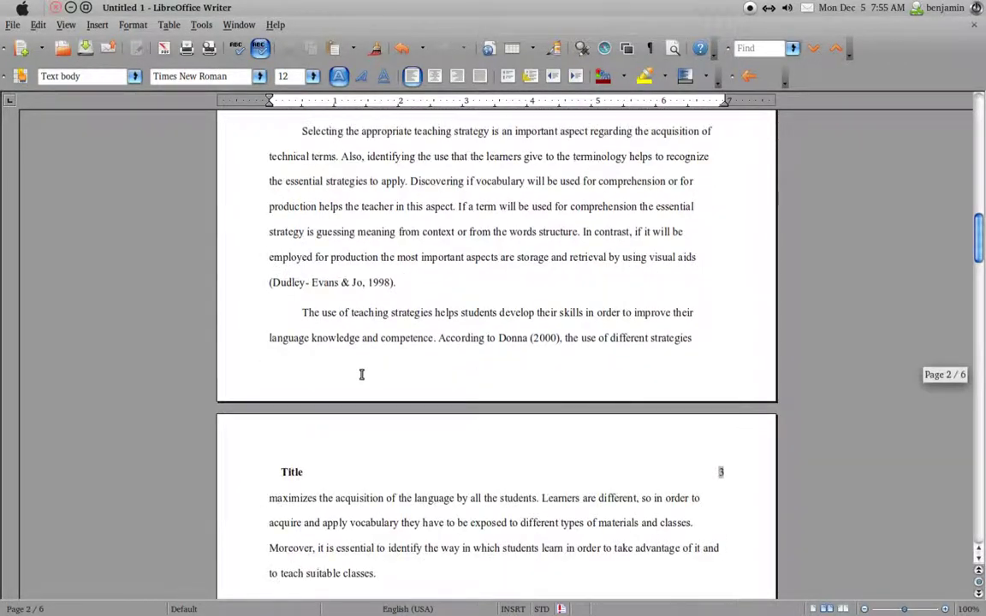
pyautogui.scroll(-12, 359, 381)
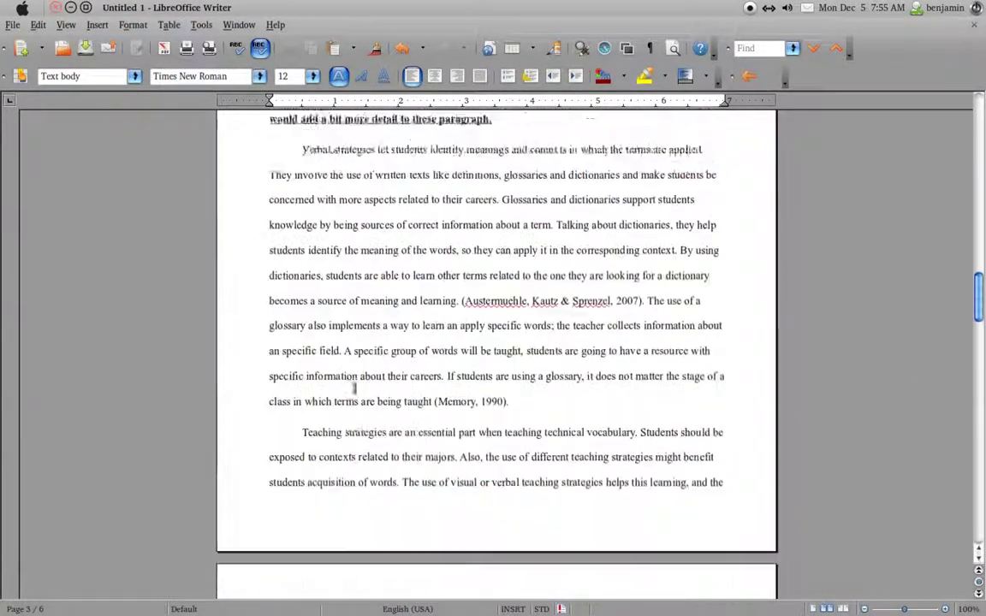
pyautogui.scroll(-12, 354, 388)
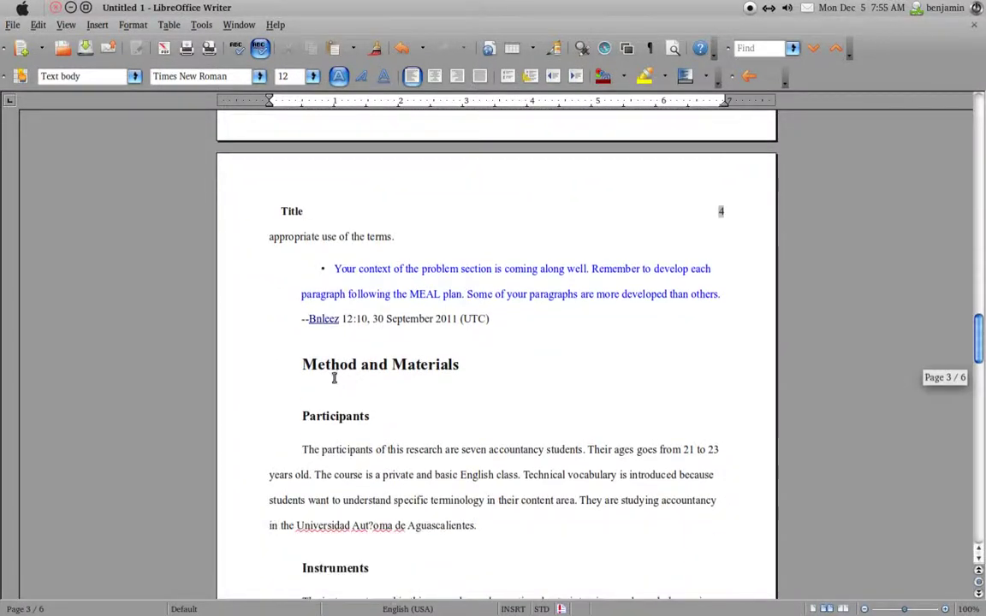
pyautogui.moveTo(305, 366); pyautogui.dragTo(482, 374)
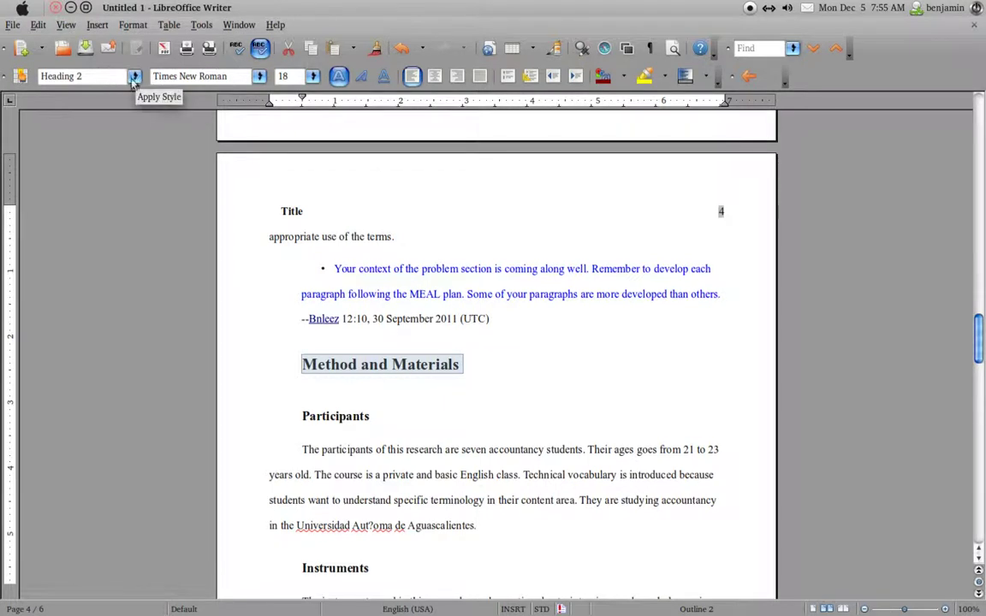
pyautogui.click(135, 76)
pyautogui.click(53, 101)
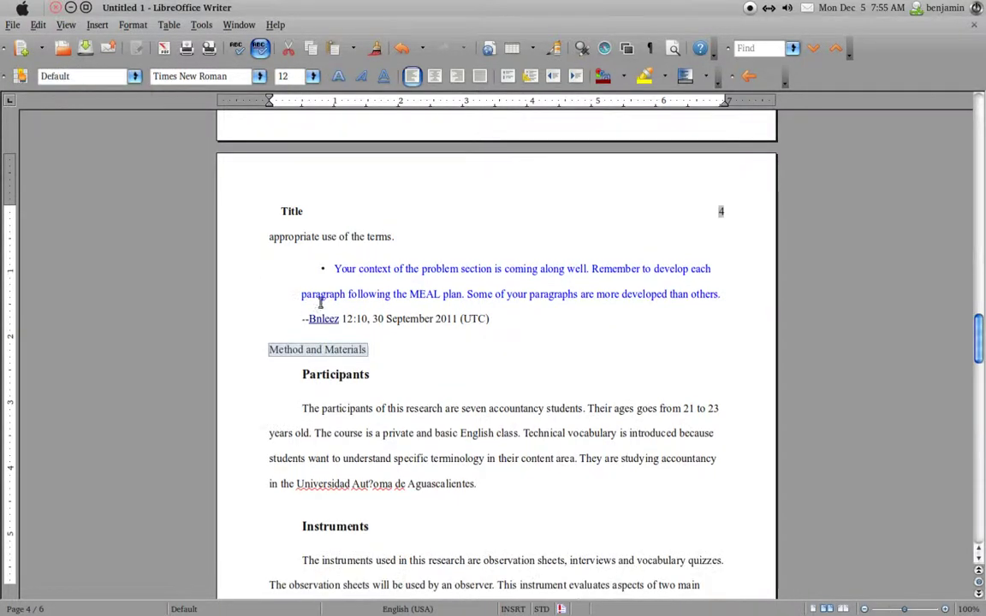
pyautogui.hotkey('ctrl', 'b')
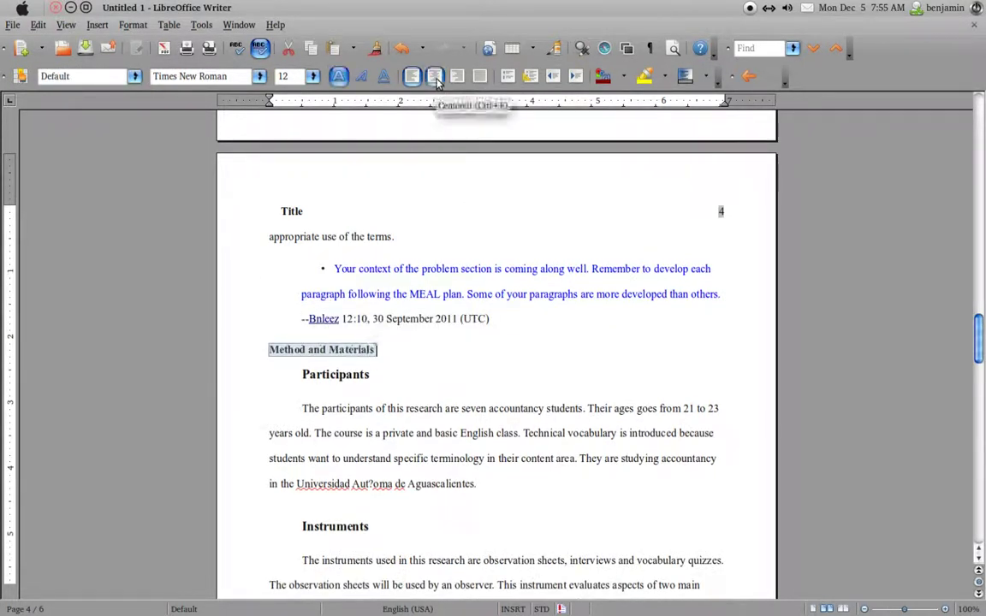
pyautogui.click(435, 76)
# Switch to Opera and leave the WikiEducator editor for the normal reading view of the research page
pyautogui.hotkey('alt', 'Tab')
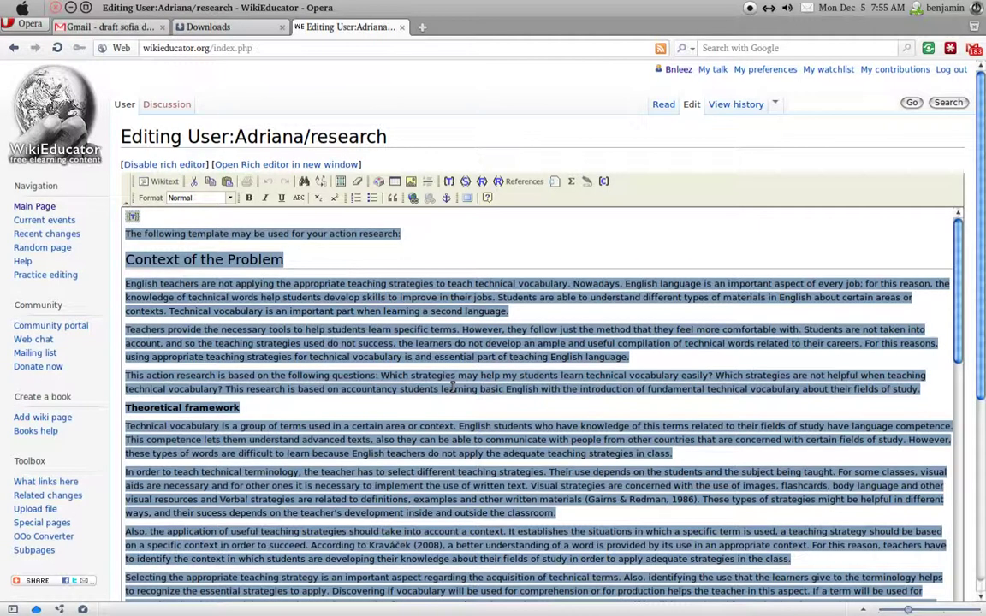
pyautogui.click(399, 375)
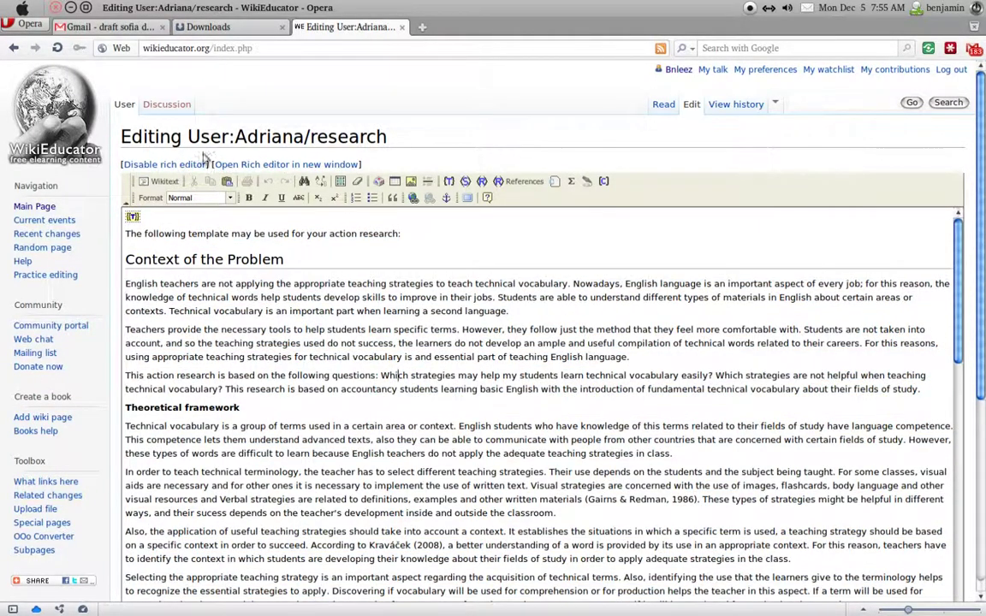
pyautogui.click(125, 105)
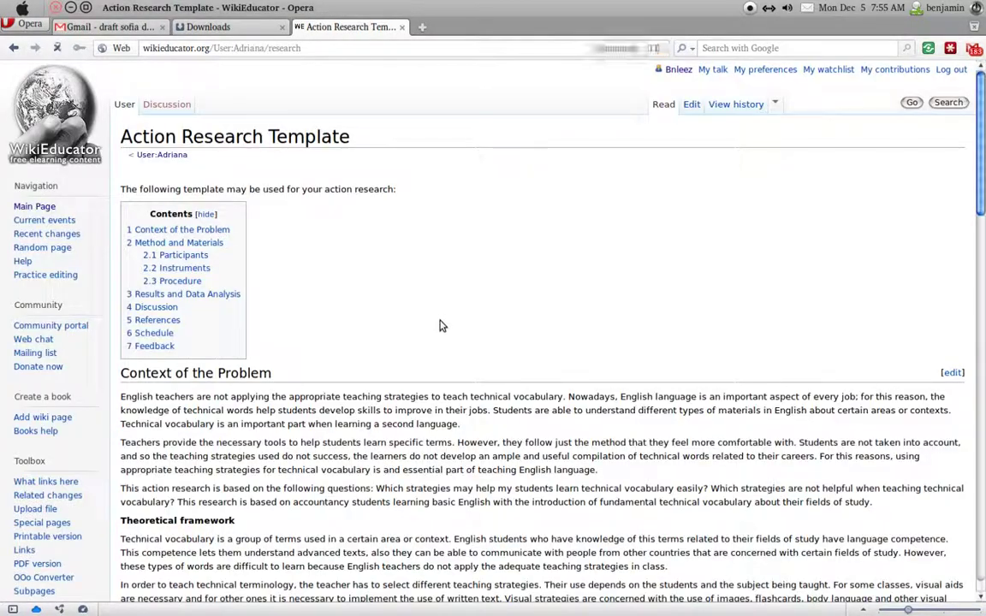
# Examine the main section headings on the wiki page, from "Context of the Problem" and "Method and Materials" through "References"
pyautogui.scroll(-1, 365, 338)
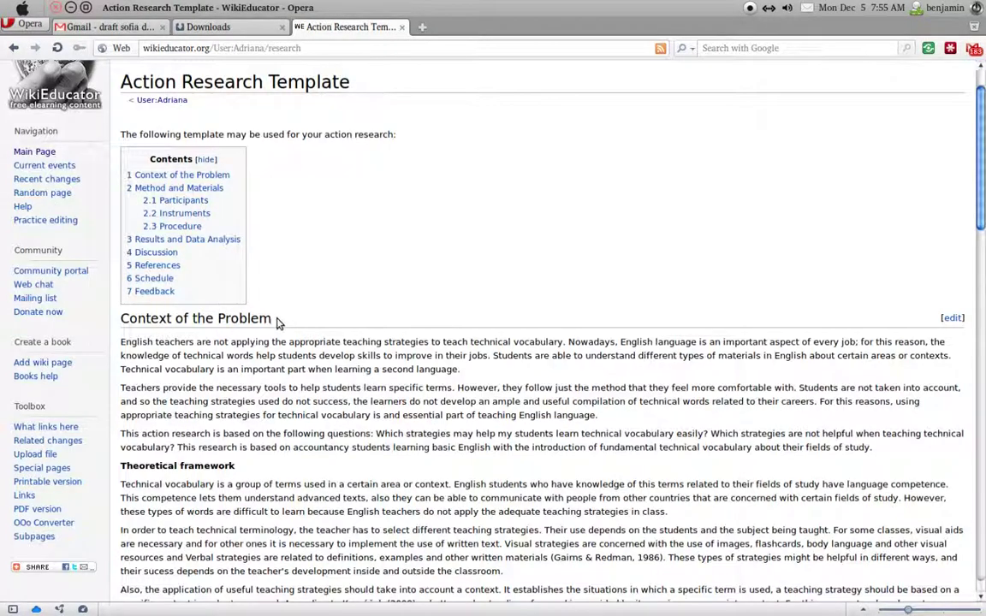
pyautogui.moveTo(272, 318); pyautogui.dragTo(128, 319)
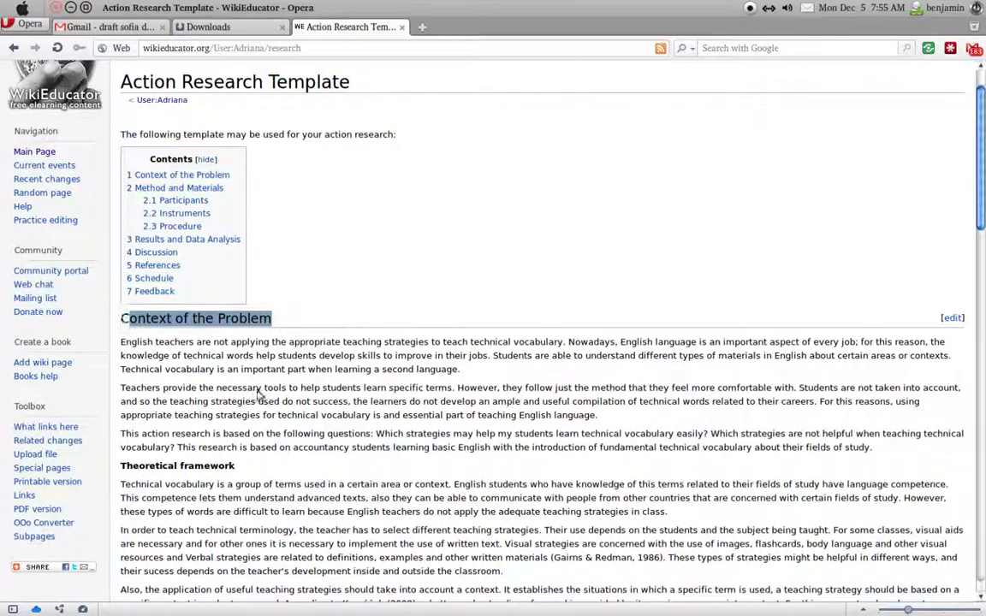
pyautogui.scroll(-4, 257, 396)
pyautogui.scroll(-7, 257, 395)
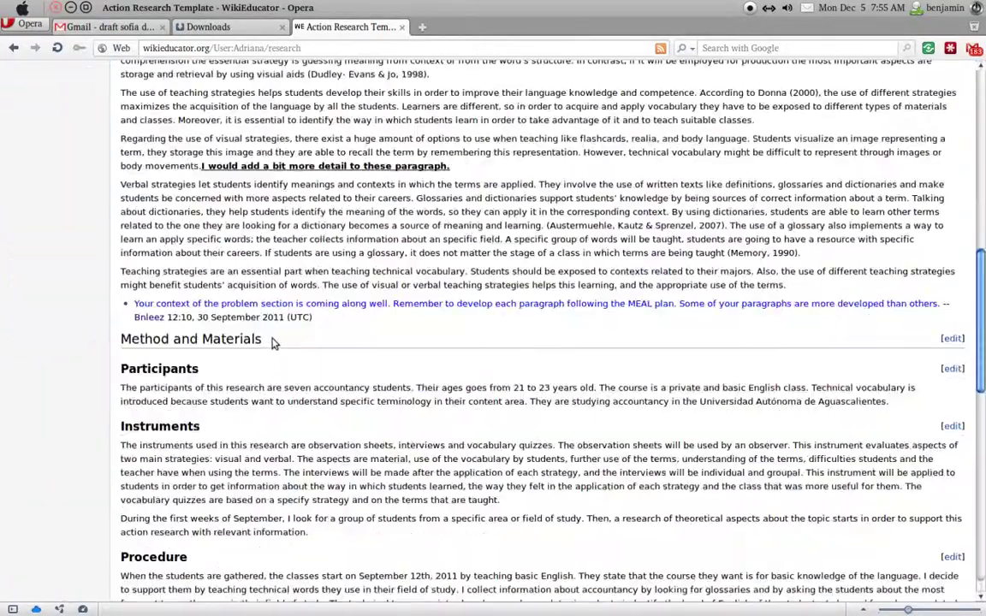
pyautogui.moveTo(261, 339); pyautogui.dragTo(119, 339)
pyautogui.scroll(-8, 296, 360)
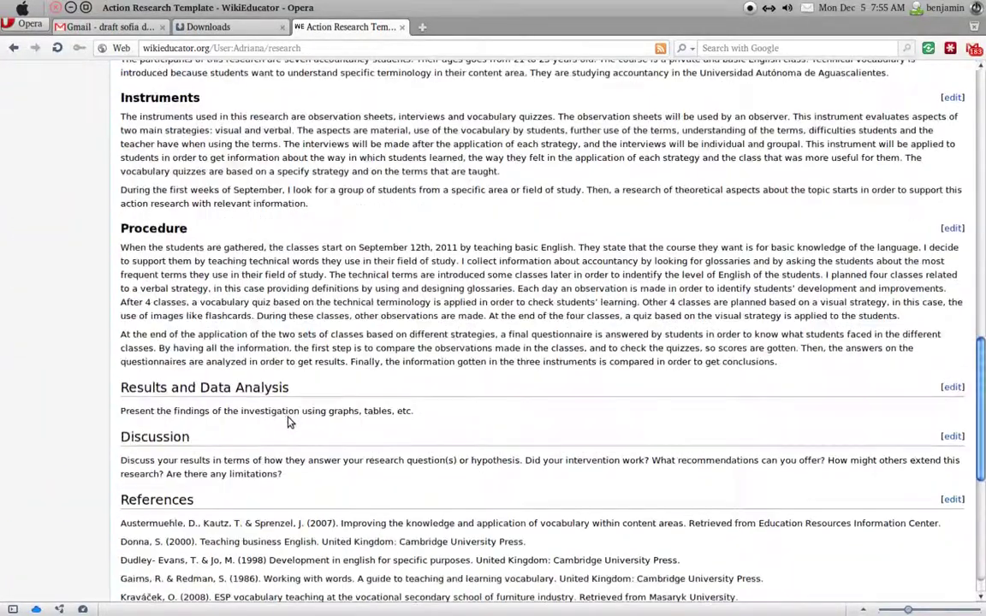
pyautogui.moveTo(310, 280); pyautogui.dragTo(113, 279)
pyautogui.moveTo(215, 331); pyautogui.dragTo(120, 334)
pyautogui.moveTo(194, 391); pyautogui.dragTo(118, 391)
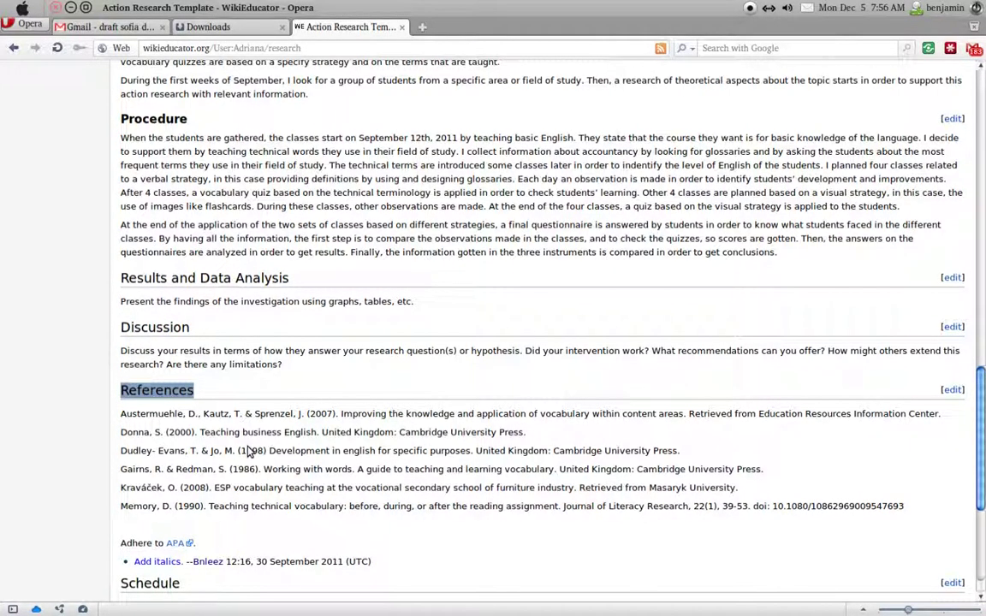
# Compare the "Procedure" subheading with the main headings below it, such as "Results and Data Analysis"
pyautogui.scroll(4, 254, 448)
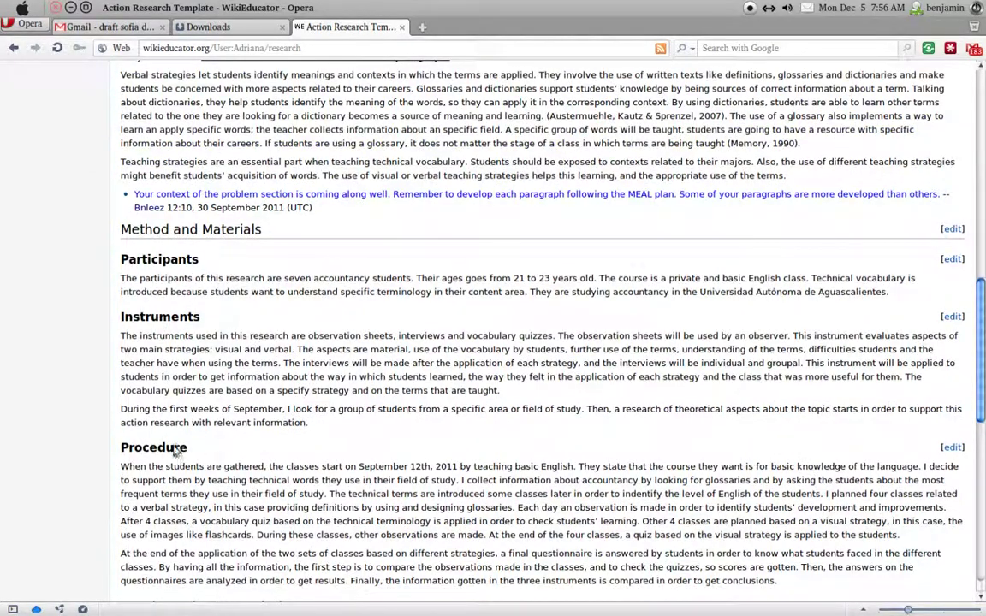
pyautogui.moveTo(190, 452); pyautogui.dragTo(120, 453)
pyautogui.scroll(-6, 368, 445)
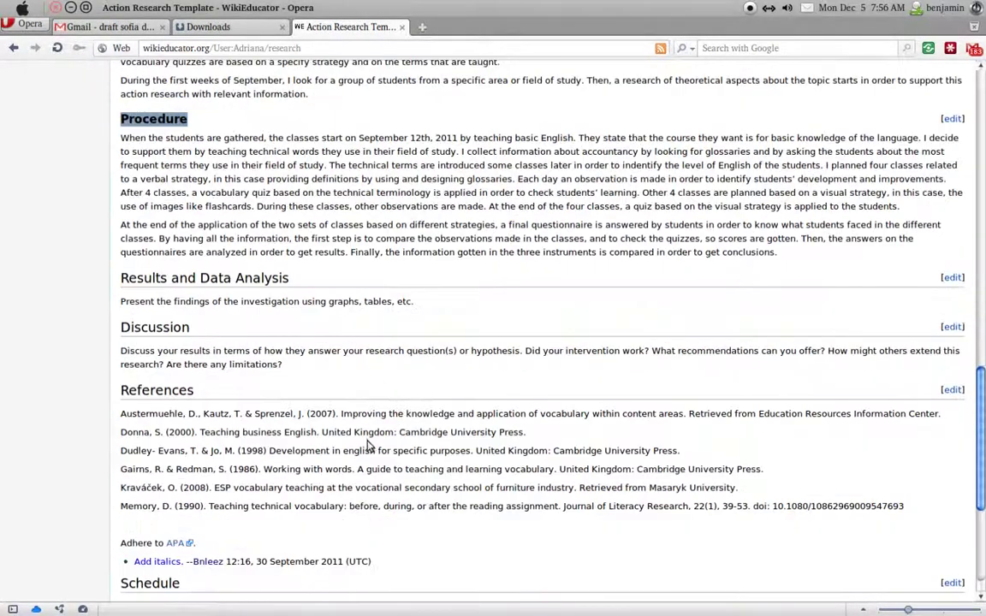
pyautogui.scroll(3, 368, 444)
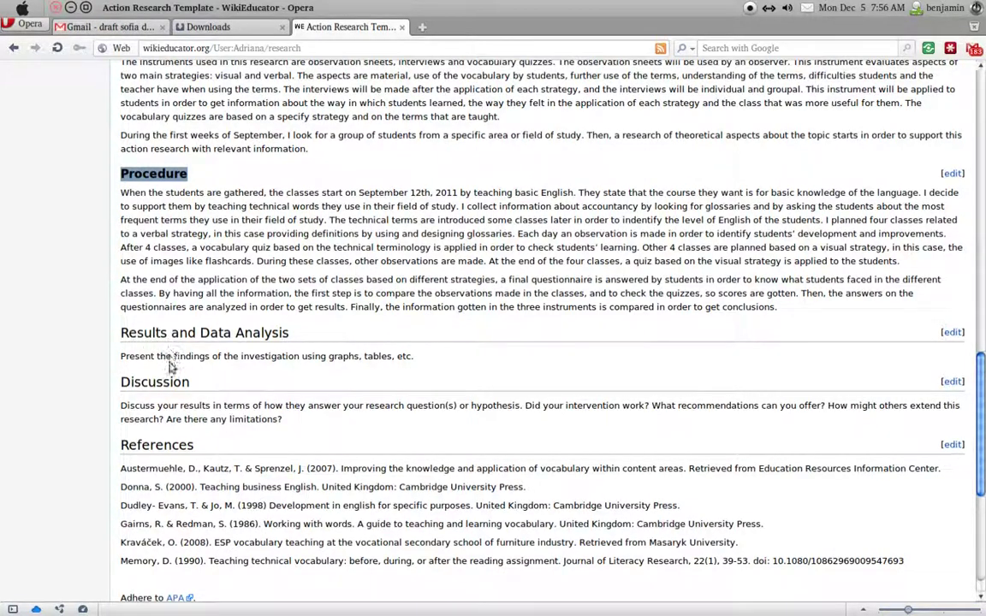
pyautogui.click(295, 336)
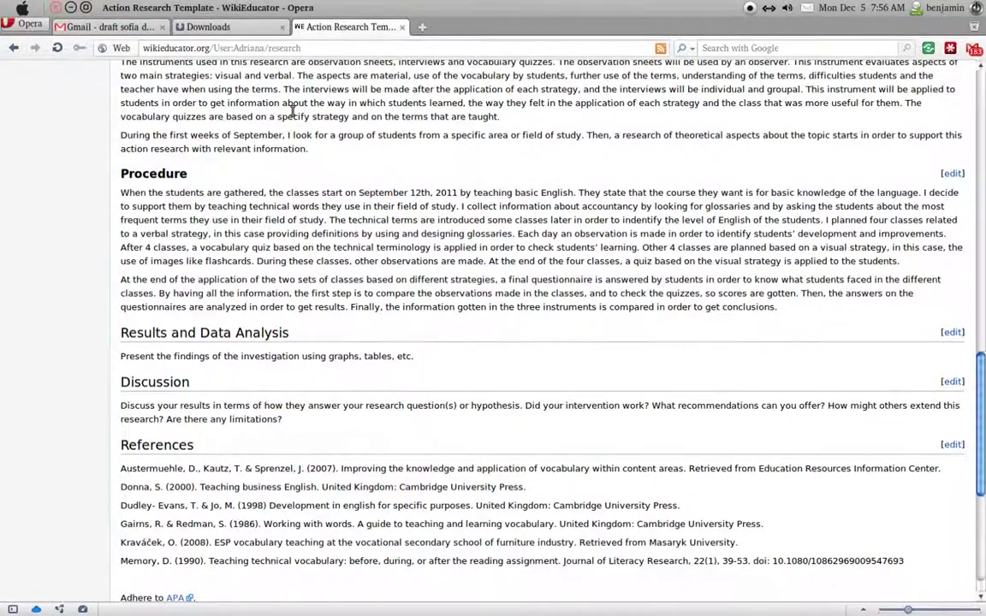
# Return to LibreOffice Writer, remove the first-line indent of the "Participants" subheading on page 4 and apply the Default style
pyautogui.hotkey('alt', 'Tab')
pyautogui.scroll(-10, 392, 409)
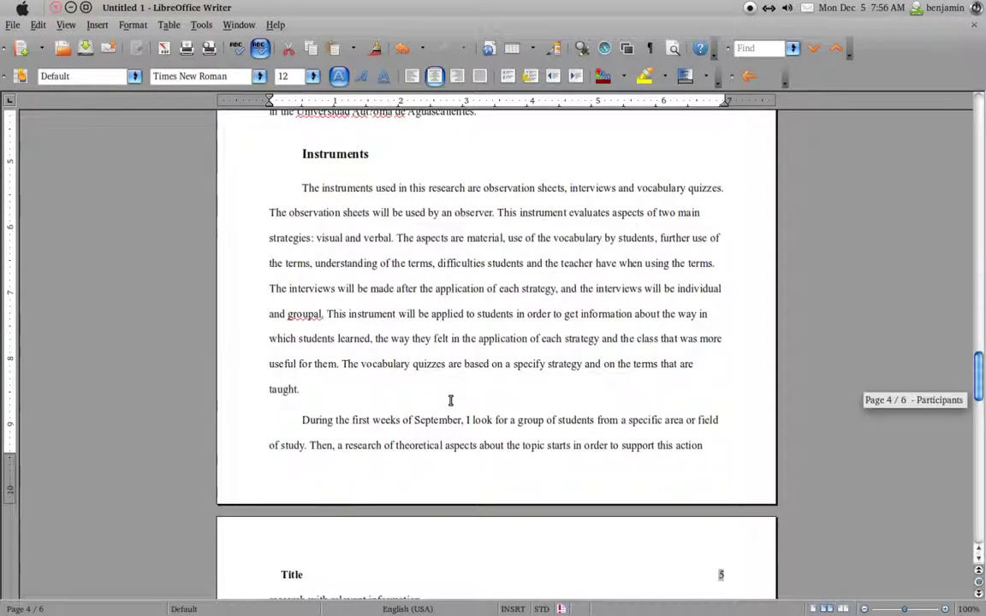
pyautogui.scroll(-5, 450, 400)
pyautogui.scroll(11, 445, 398)
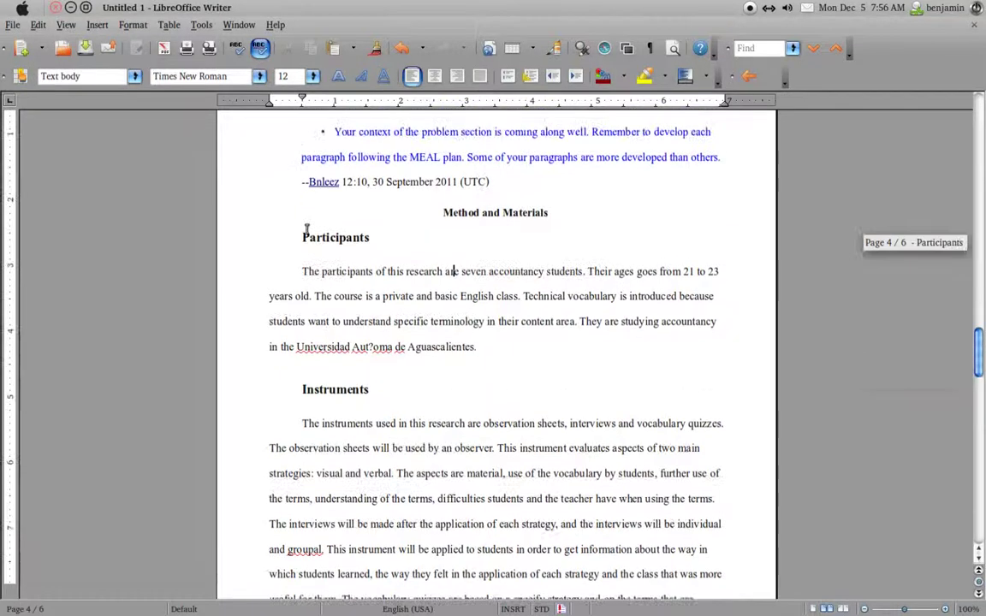
pyautogui.click(304, 237)
pyautogui.press('BackSpace')
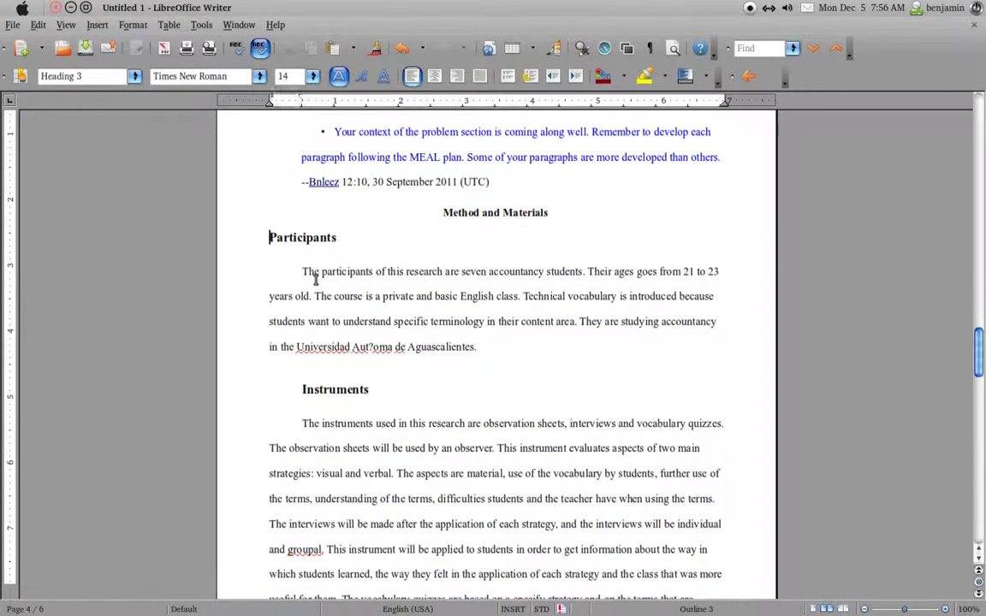
pyautogui.moveTo(268, 238); pyautogui.dragTo(338, 238)
pyautogui.click(134, 76)
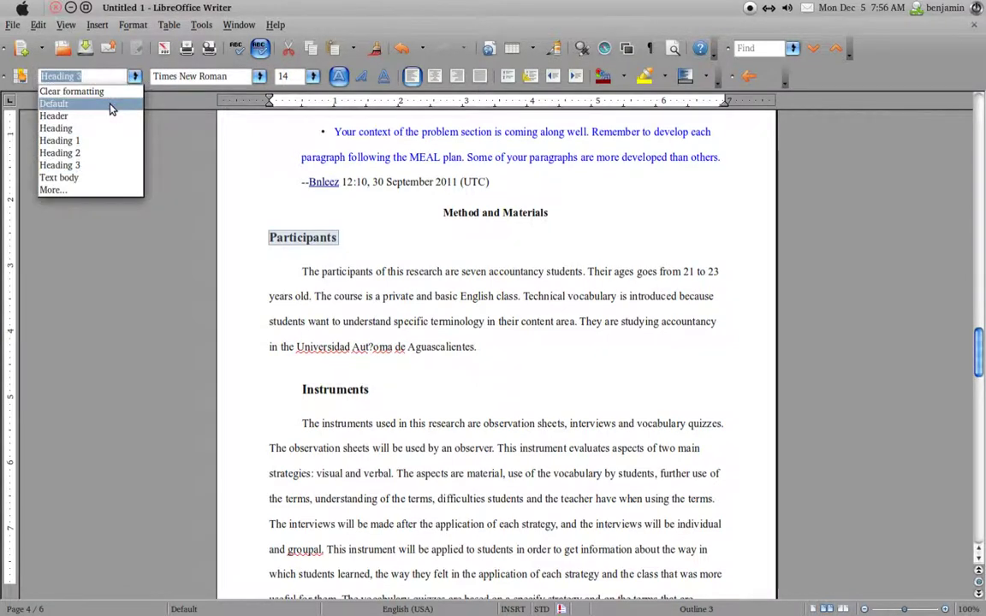
pyautogui.click(111, 104)
# Make the "Participants" subheading bold and add an empty line between it and its paragraph
pyautogui.click(270, 226)
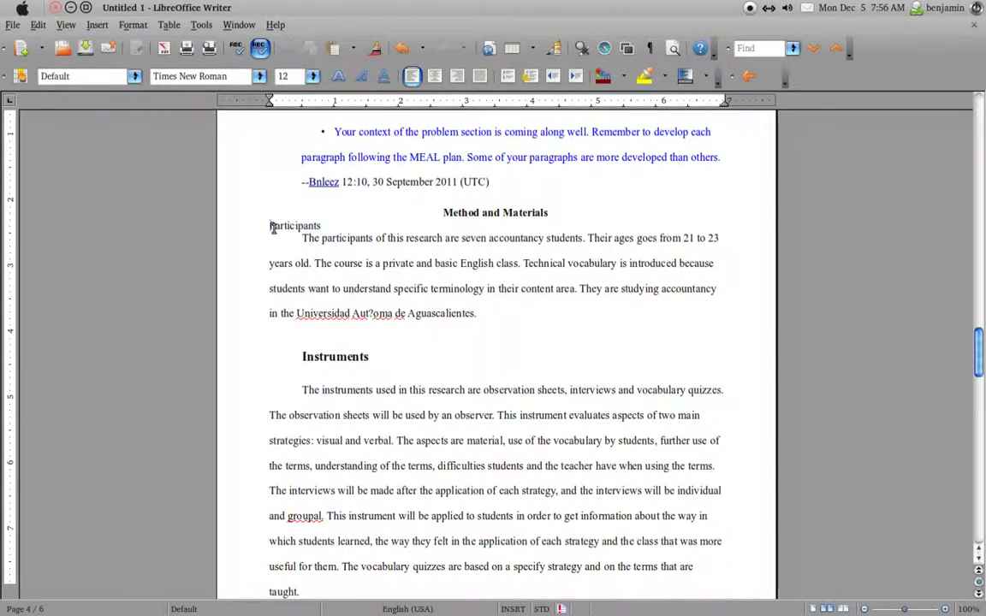
pyautogui.hotkey('shift', 'Right')
pyautogui.hotkey('shift', 'Right')
pyautogui.hotkey('shift', 'Right')
pyautogui.hotkey('shift', 'Right')
pyautogui.hotkey('shift', 'Right')
pyautogui.hotkey('shift', 'Right')
pyautogui.hotkey('shift', 'Right')
pyautogui.hotkey('shift', 'Right')
pyautogui.hotkey('shift', 'Right')
pyautogui.hotkey('shift', 'Right')
pyautogui.hotkey('shift', 'Right')
pyautogui.hotkey('shift', 'Right')
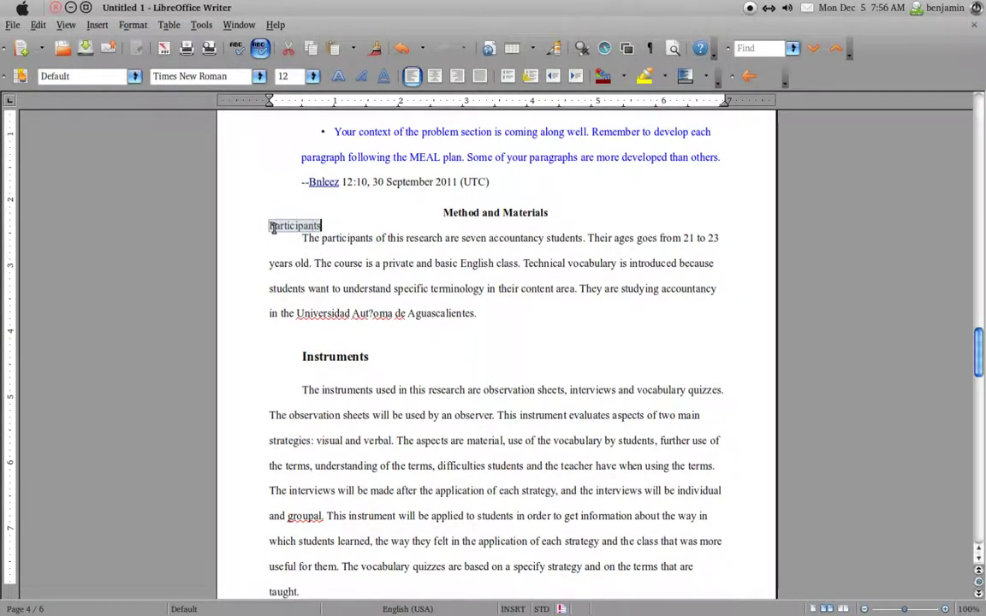
pyautogui.hotkey('ctrl', 'b')
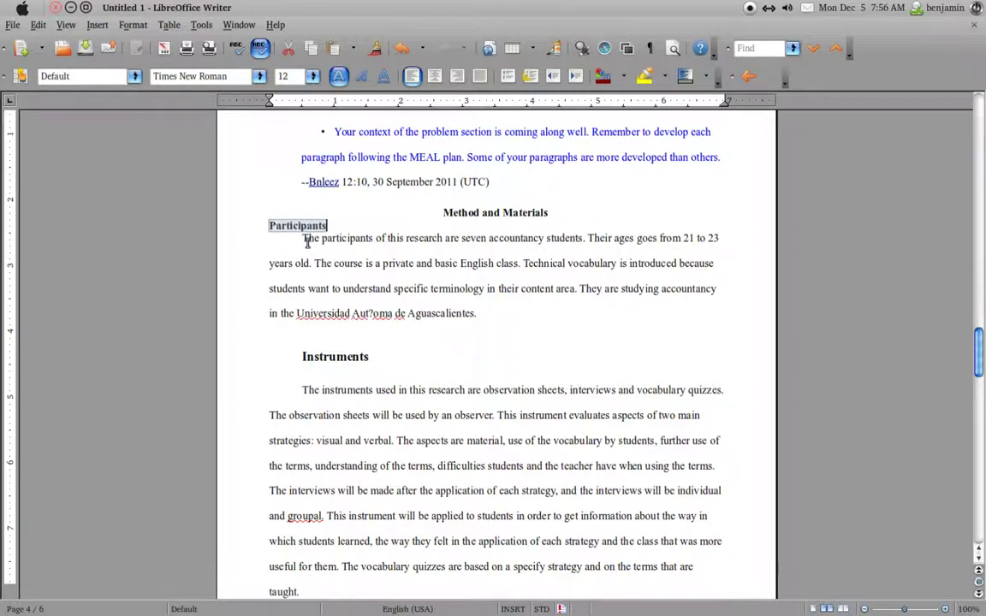
pyautogui.press('Right')
pyautogui.press('Return')
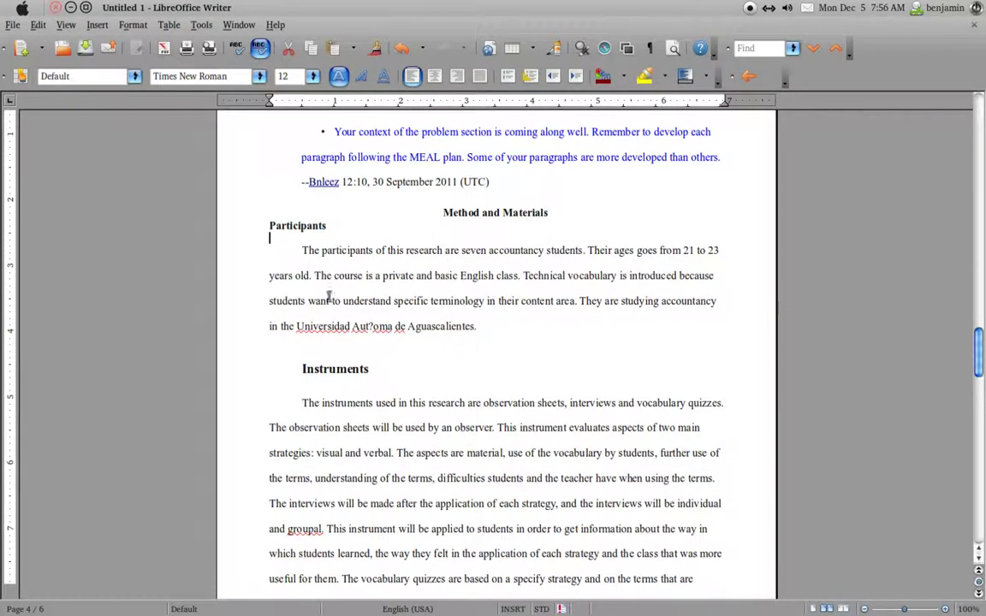
pyautogui.click(299, 369)
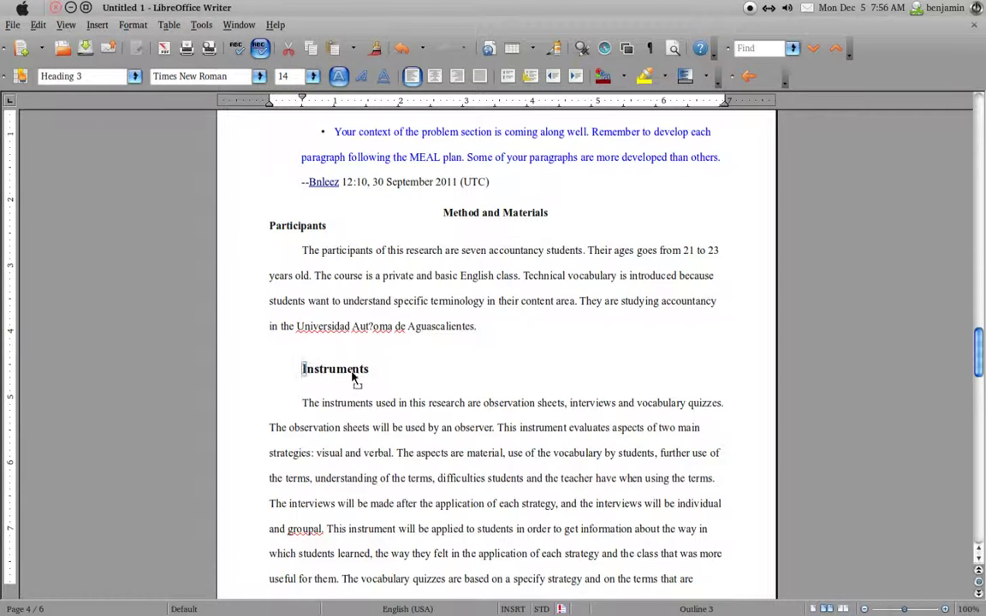
pyautogui.press('Delete')
pyautogui.hotkey('ctrl', 'z')
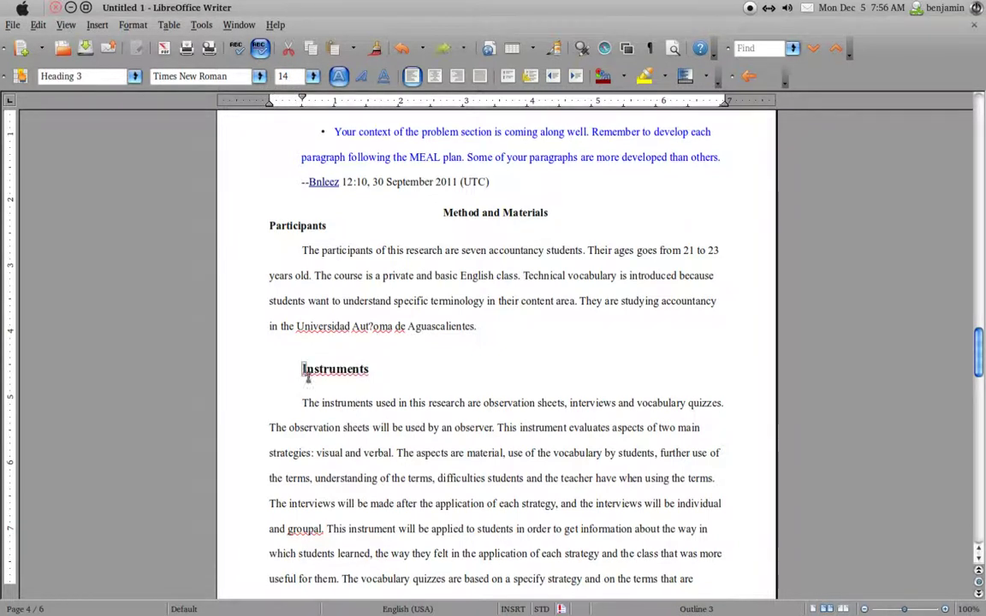
# Apply the Default style to the "Instruments" subheading, make it bold and add an empty line below it
pyautogui.moveTo(299, 369); pyautogui.dragTo(379, 367)
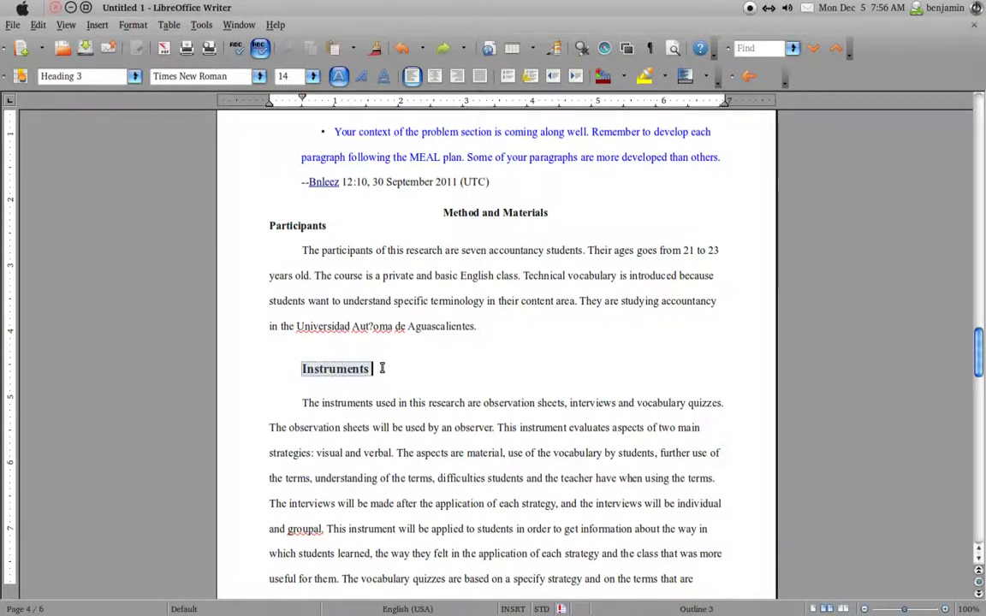
pyautogui.click(134, 76)
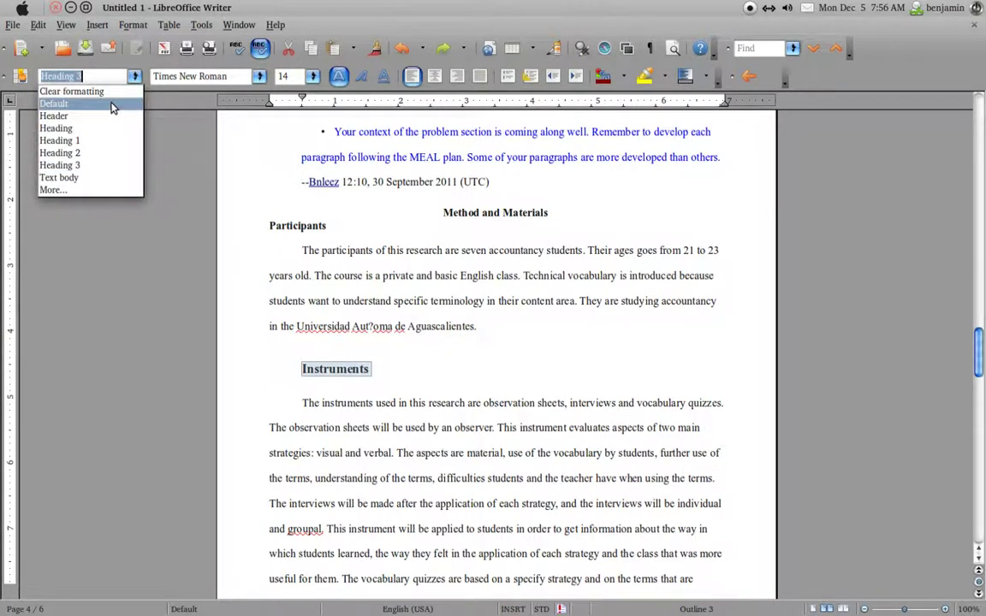
pyautogui.click(111, 104)
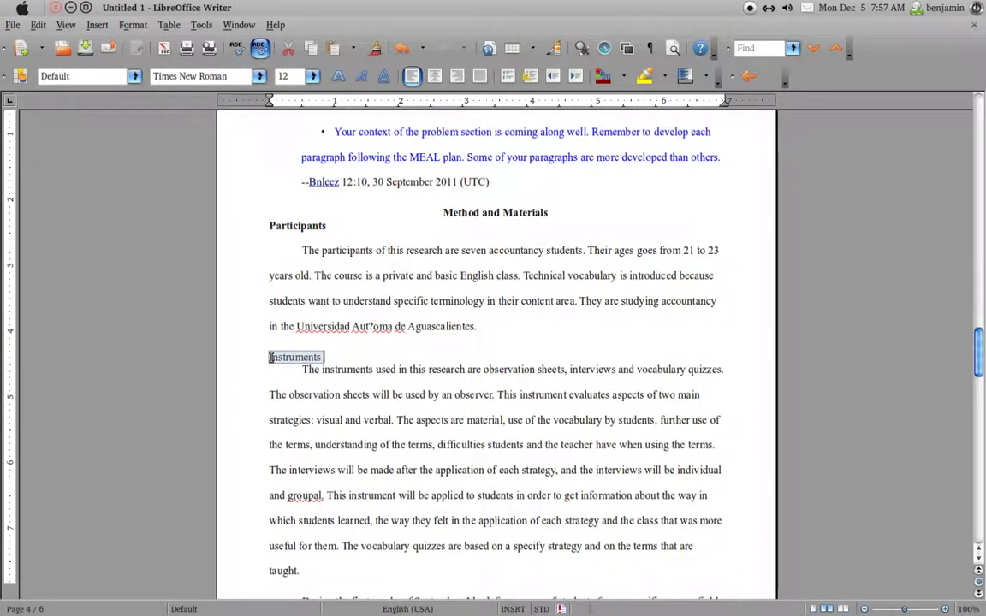
pyautogui.hotkey('ctrl', 'b')
pyautogui.click(339, 357)
pyautogui.press('Return')
# Change the "Results and Data Analysis" heading on page 5 to "Results and Discussion"
pyautogui.scroll(-3, 344, 357)
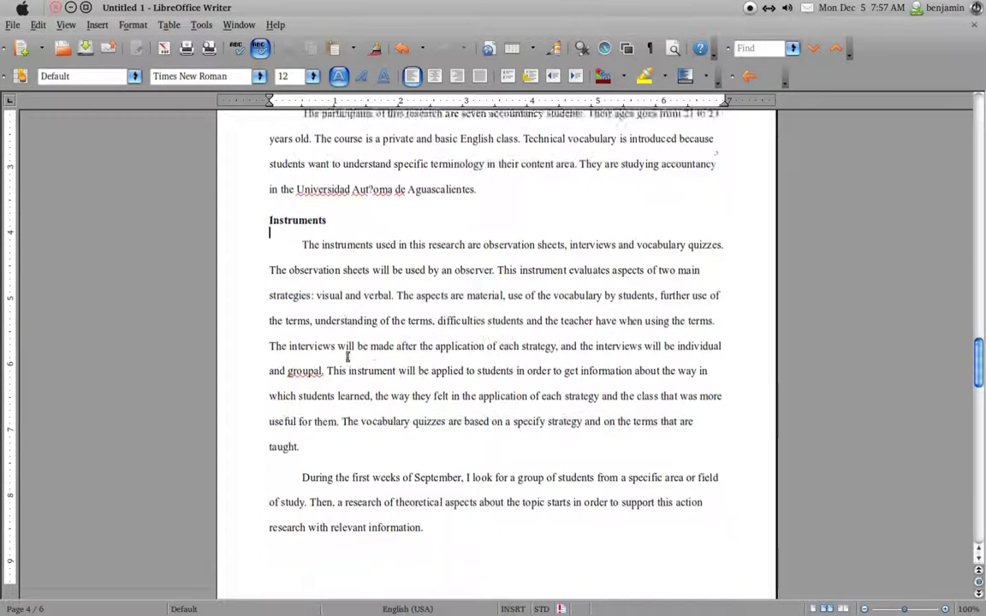
pyautogui.scroll(-10, 347, 357)
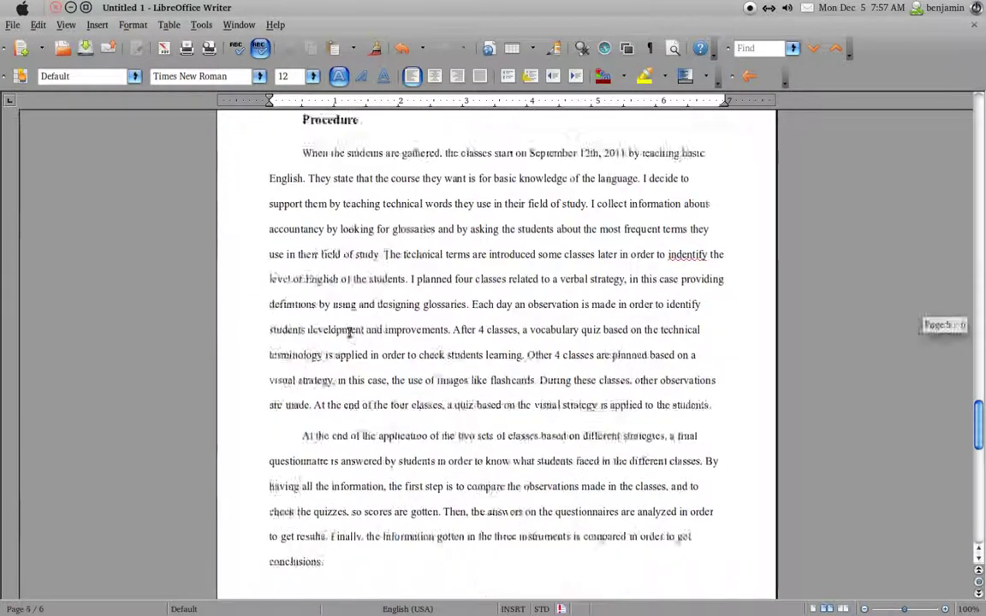
pyautogui.scroll(-7, 349, 334)
pyautogui.moveTo(304, 267); pyautogui.dragTo(407, 269)
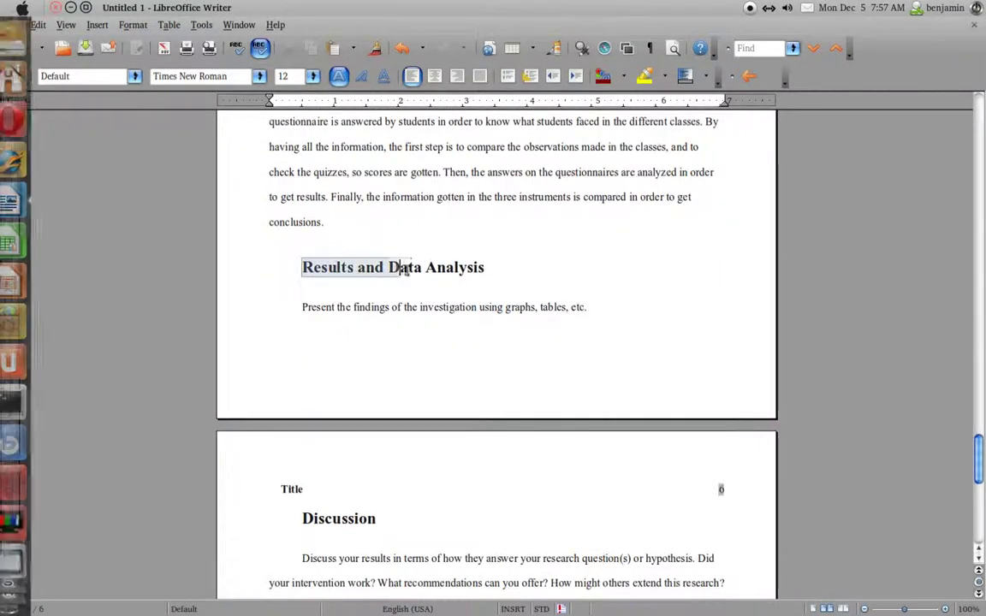
pyautogui.click(385, 267)
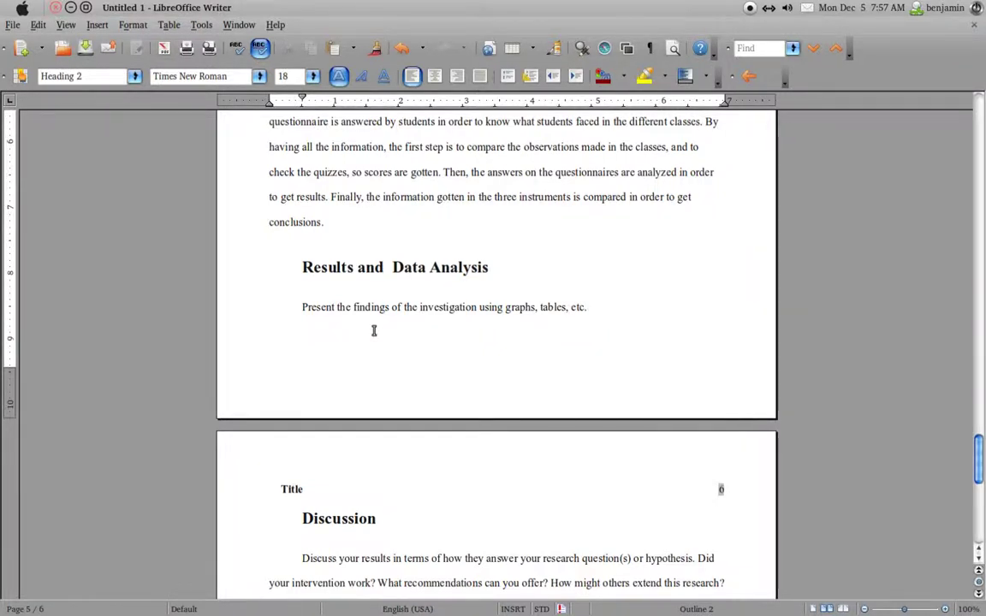
pyautogui.write('Dis')
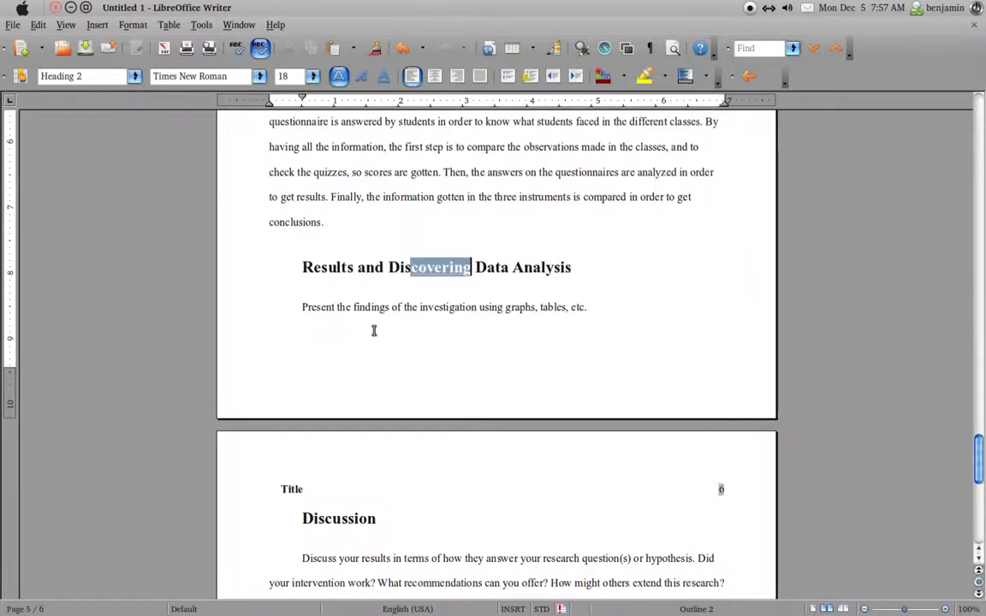
pyautogui.write('cussion')
pyautogui.press('Delete')
pyautogui.press('Delete')
pyautogui.press('Delete')
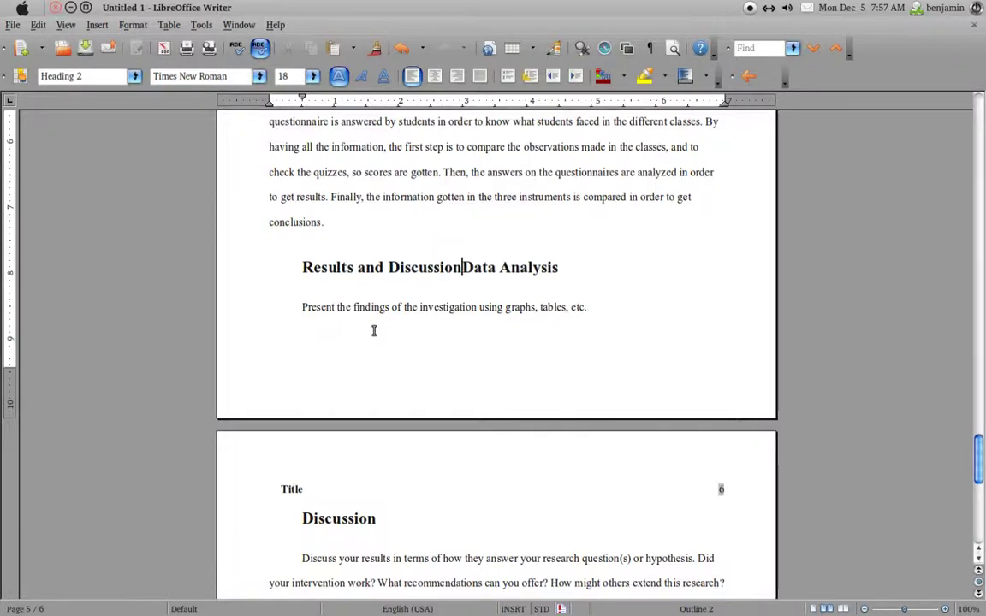
pyautogui.press('Delete')
pyautogui.press('Delete')
pyautogui.press('Delete')
pyautogui.press('Delete')
pyautogui.press('Delete')
pyautogui.press('Delete')
pyautogui.press('Delete')
pyautogui.press('Delete')
pyautogui.press('Delete')
pyautogui.press('Delete')
pyautogui.press('Delete')
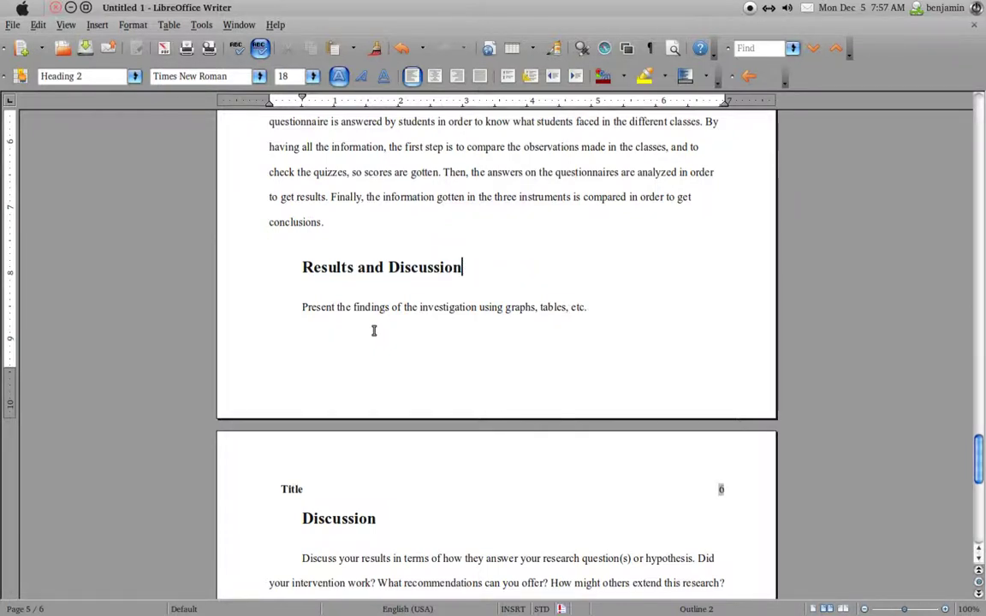
# Delete the text of the separate "Discussion" heading at the start of page 6
pyautogui.click(303, 519)
pyautogui.press('Delete')
pyautogui.press('Delete')
pyautogui.press('Delete')
pyautogui.press('Delete')
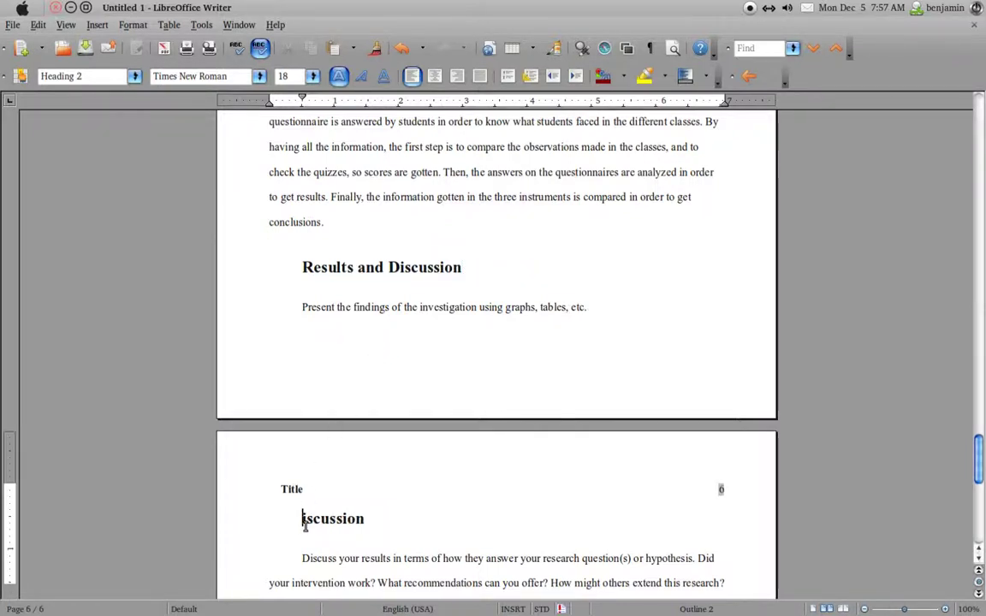
pyautogui.press('Delete')
pyautogui.press('Delete')
pyautogui.press('Delete')
pyautogui.press('Delete')
pyautogui.press('Delete')
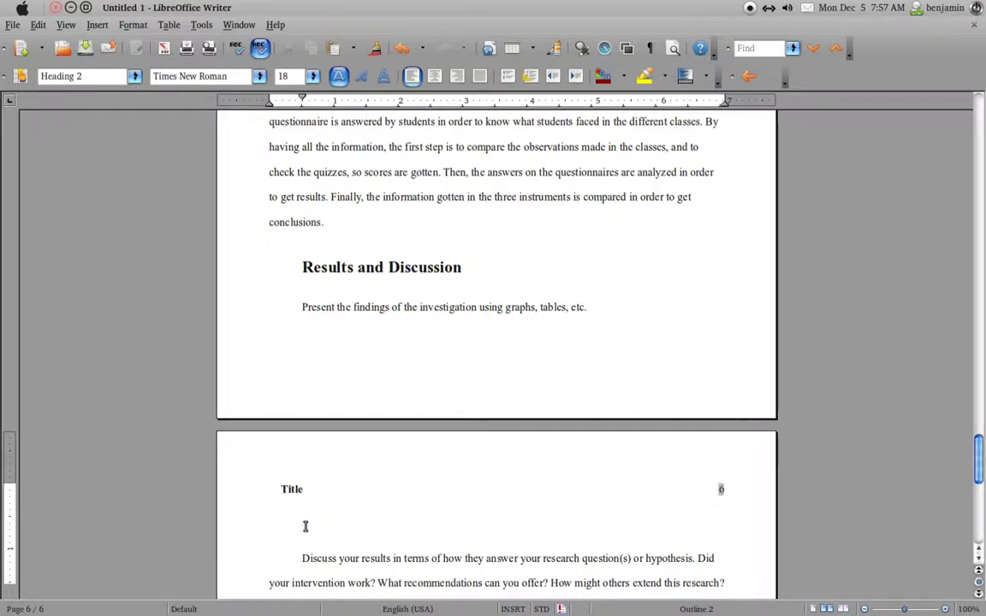
pyautogui.press('Delete')
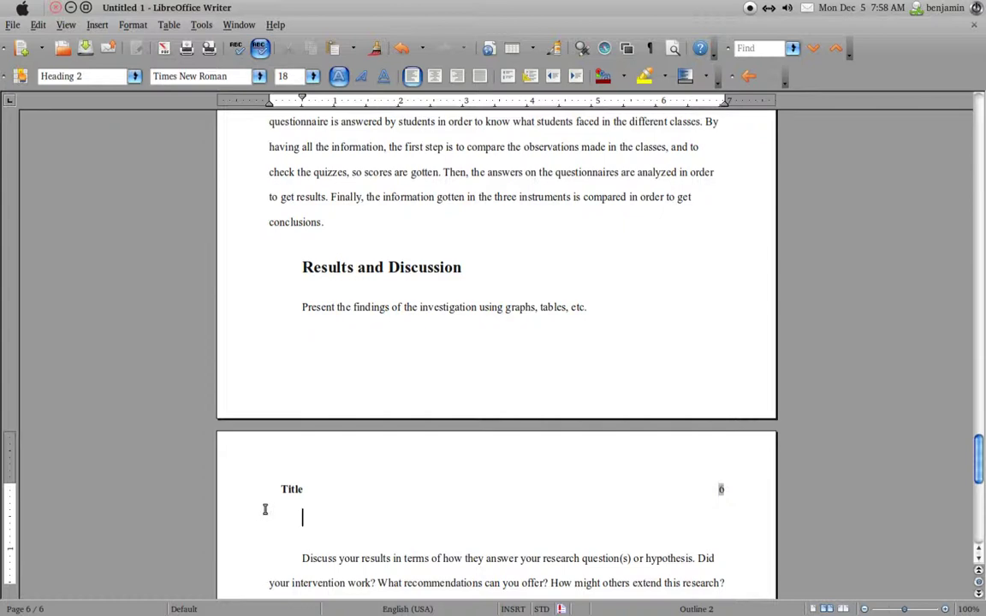
# Apply the Default style to the "References" heading on page 6, make it bold and center it
pyautogui.scroll(-6, 437, 454)
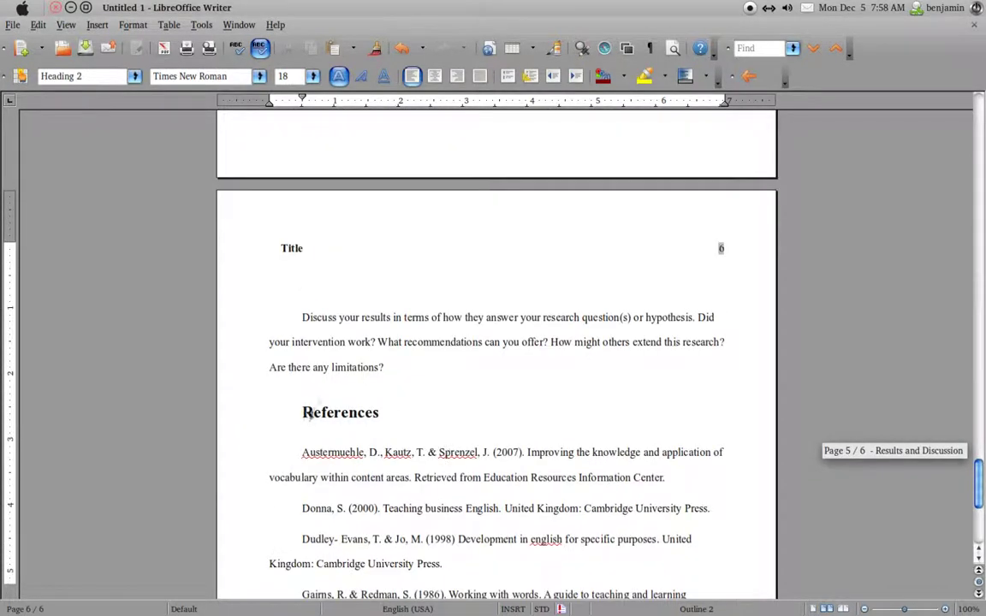
pyautogui.hotkey('shift', 'Right')
pyautogui.hotkey('shift', 'Right')
pyautogui.hotkey('shift', 'Right')
pyautogui.hotkey('shift', 'Right')
pyautogui.hotkey('shift', 'Right')
pyautogui.hotkey('shift', 'Right')
pyautogui.hotkey('shift', 'Right')
pyautogui.hotkey('shift', 'Right')
pyautogui.hotkey('shift', 'Right')
pyautogui.hotkey('shift', 'Right')
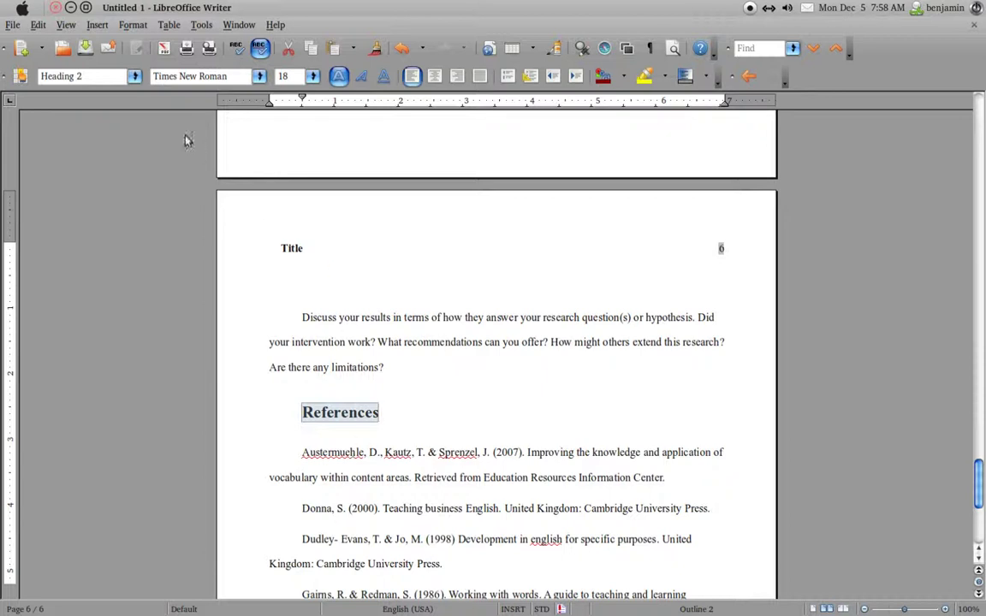
pyautogui.click(120, 76)
pyautogui.click(114, 104)
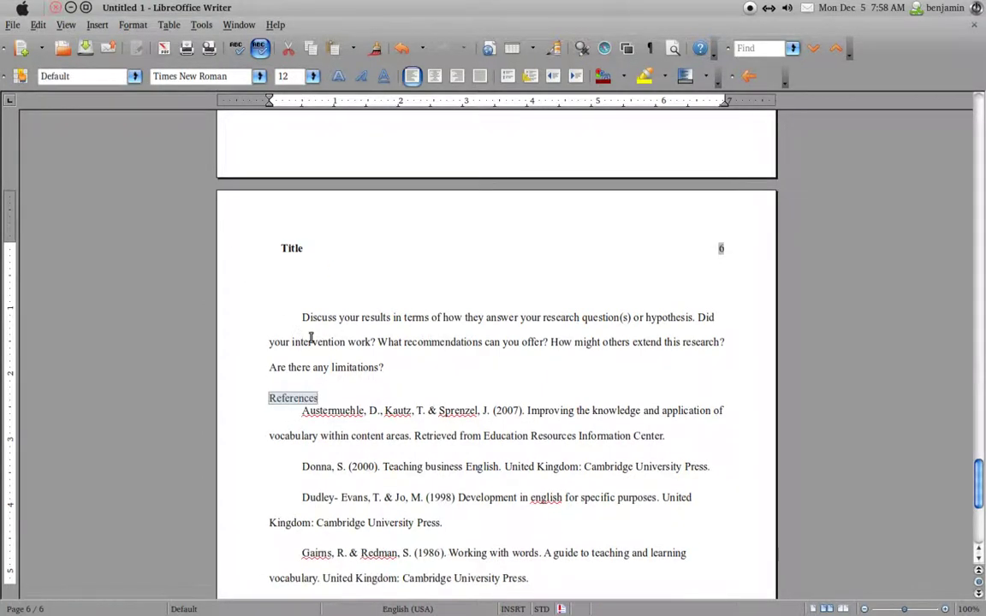
pyautogui.hotkey('ctrl', 'b')
pyautogui.click(435, 77)
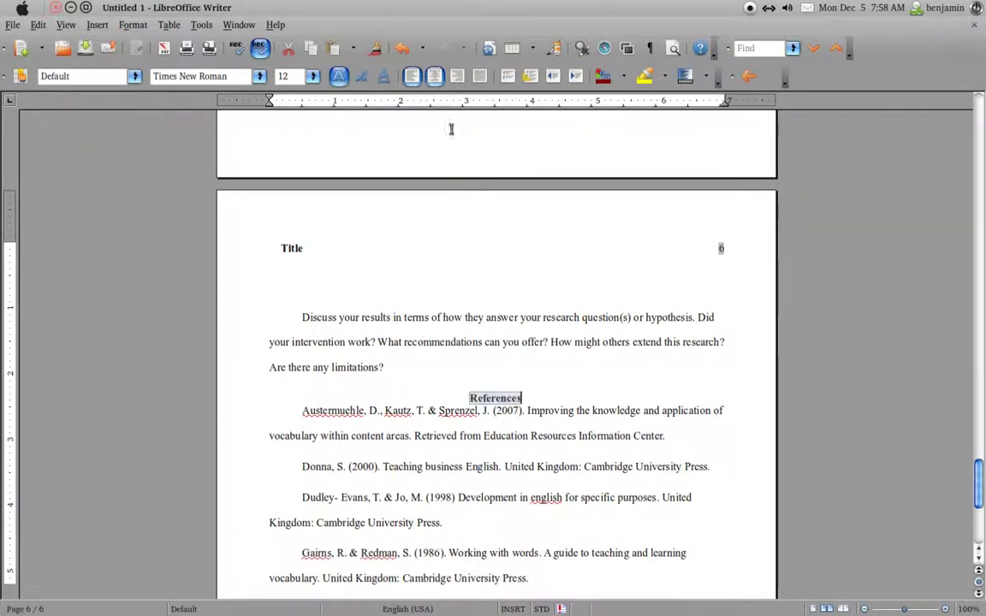
# Start the References section on a new page and turn bold off after the "References" heading
pyautogui.click(469, 398)
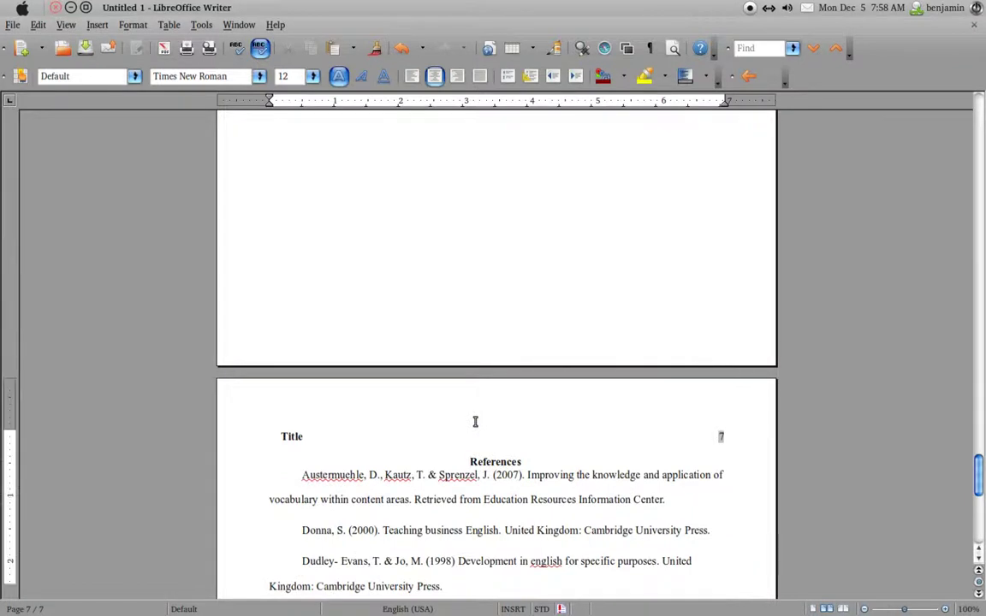
pyautogui.click(541, 461)
pyautogui.hotkey('ctrl', 'b')
pyautogui.scroll(-1, 424, 445)
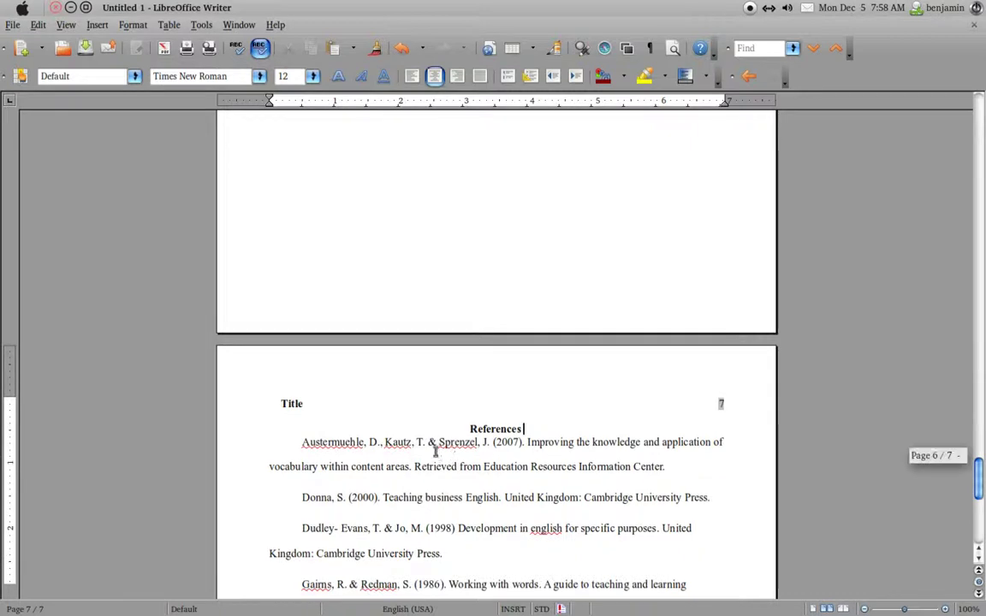
pyautogui.click(299, 443)
pyautogui.scroll(-4, 458, 411)
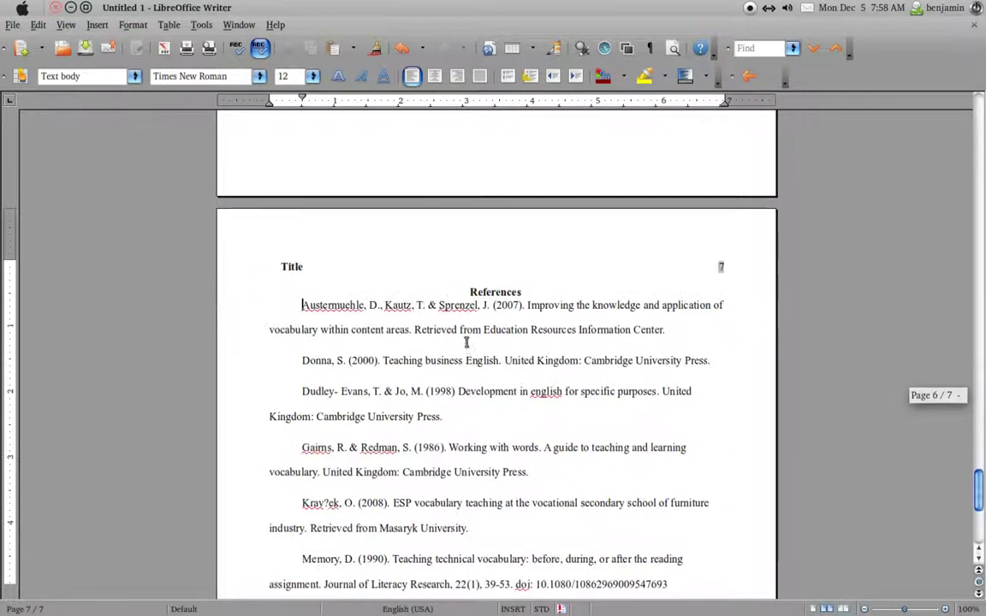
pyautogui.click(431, 292)
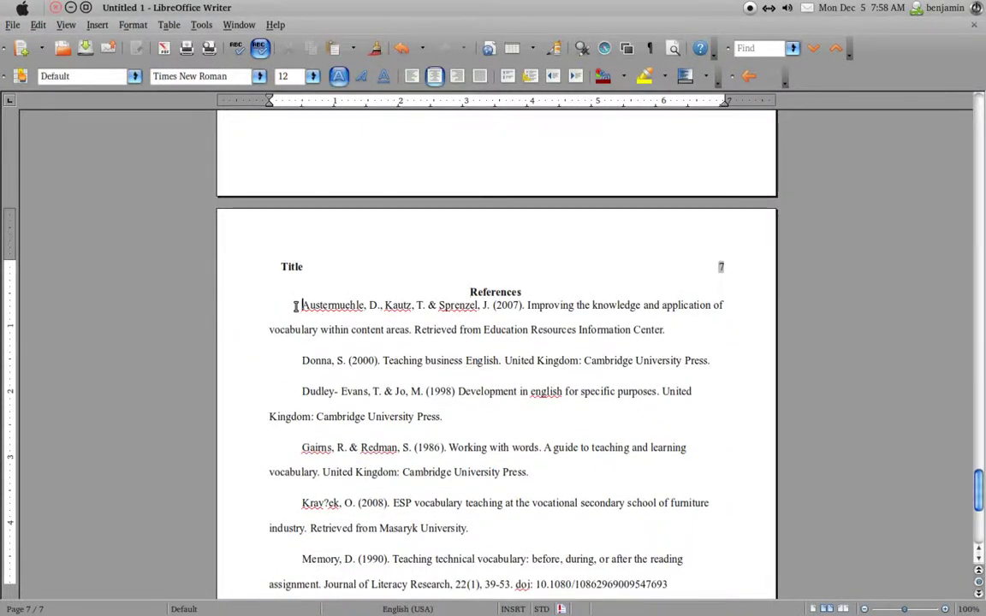
# Set the line spacing of all entries on the references page to Single
pyautogui.moveTo(296, 306); pyautogui.dragTo(321, 345)
pyautogui.hotkey('shift', 'Down')
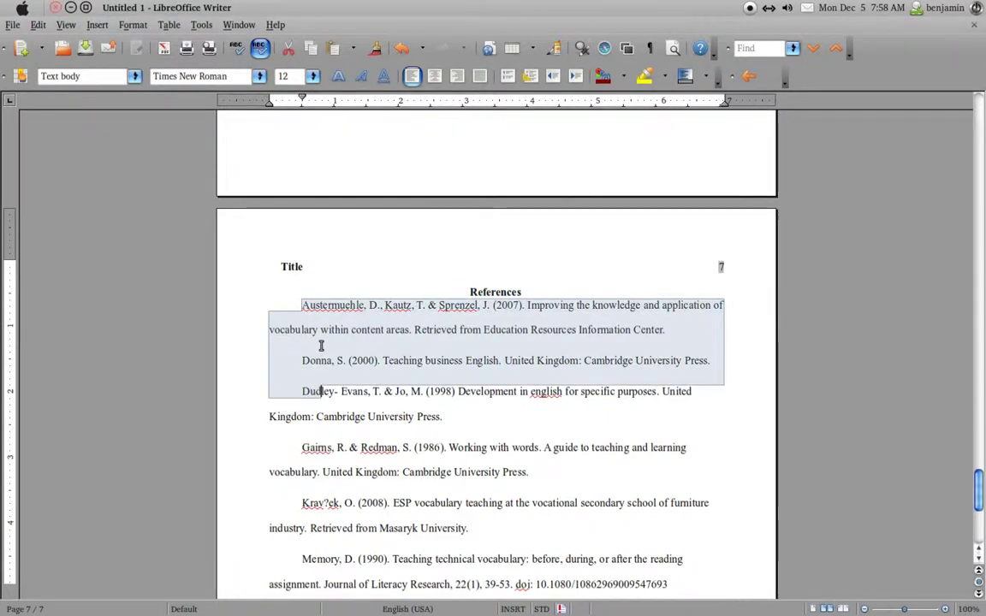
pyautogui.hotkey('shift', 'Down')
pyautogui.hotkey('shift', 'Down')
pyautogui.hotkey('shift', 'Down')
pyautogui.hotkey('shift', 'Down')
pyautogui.hotkey('shift', 'Down')
pyautogui.hotkey('shift', 'Down')
pyautogui.hotkey('shift', 'Down')
pyautogui.hotkey('shift', 'Down')
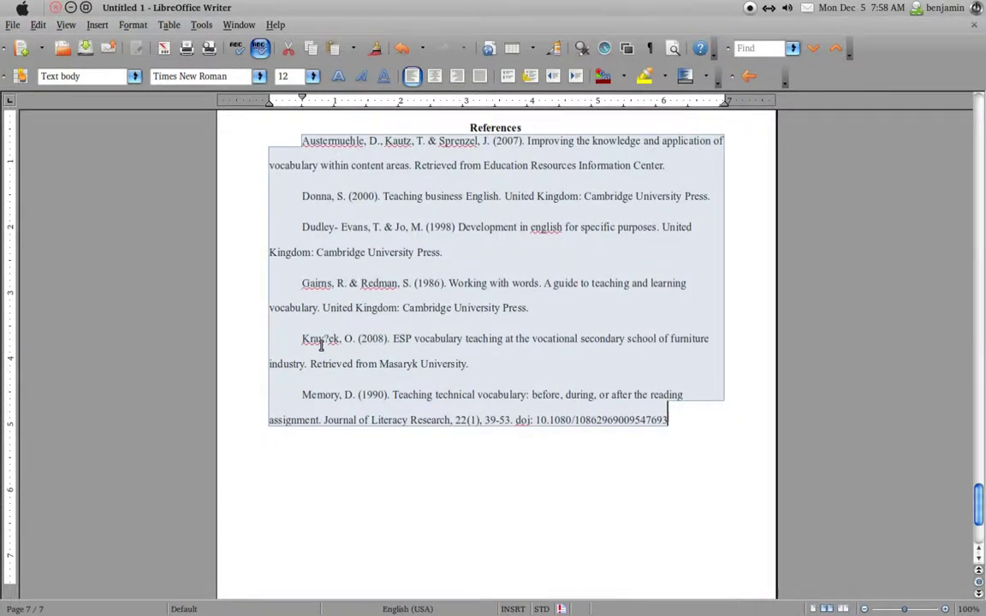
pyautogui.hotkey('shift', 'Left')
pyautogui.click(135, 25)
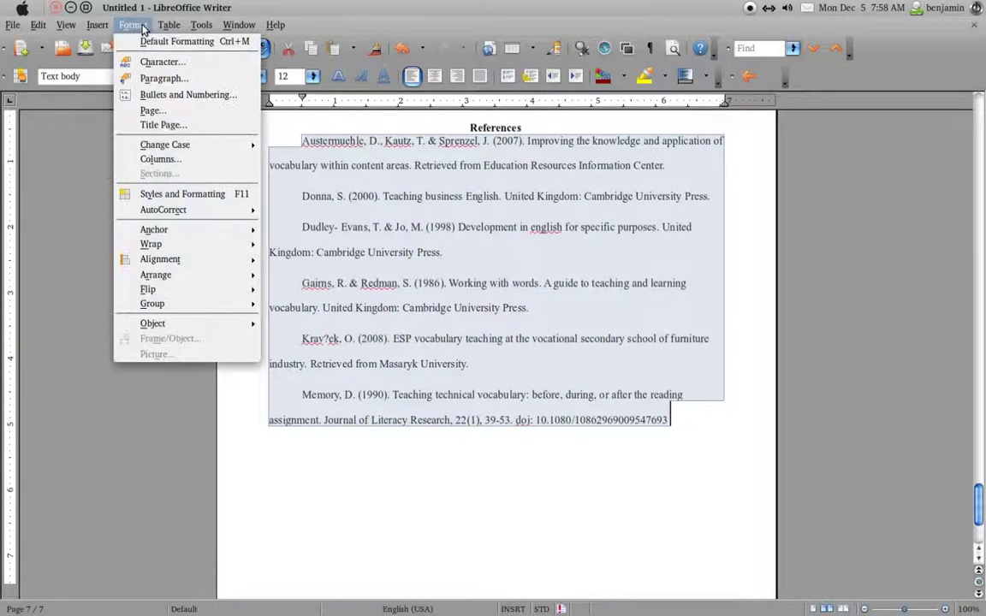
pyautogui.click(159, 79)
pyautogui.click(368, 389)
pyautogui.click(368, 402)
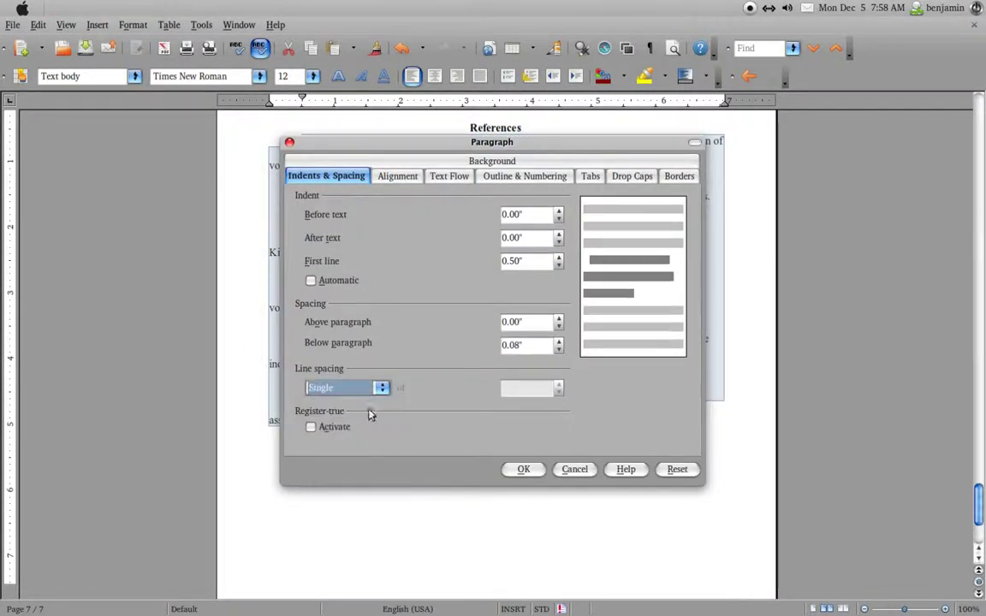
pyautogui.click(522, 469)
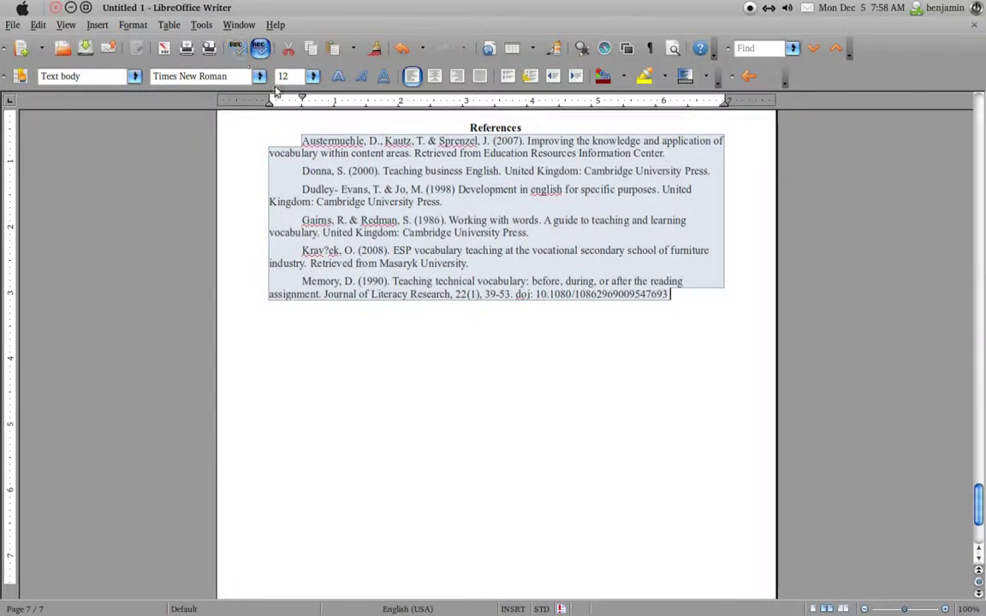
# Give the reference entries a hanging indent with 0.50" before text and a first-line indent of -0.50"
pyautogui.click(133, 26)
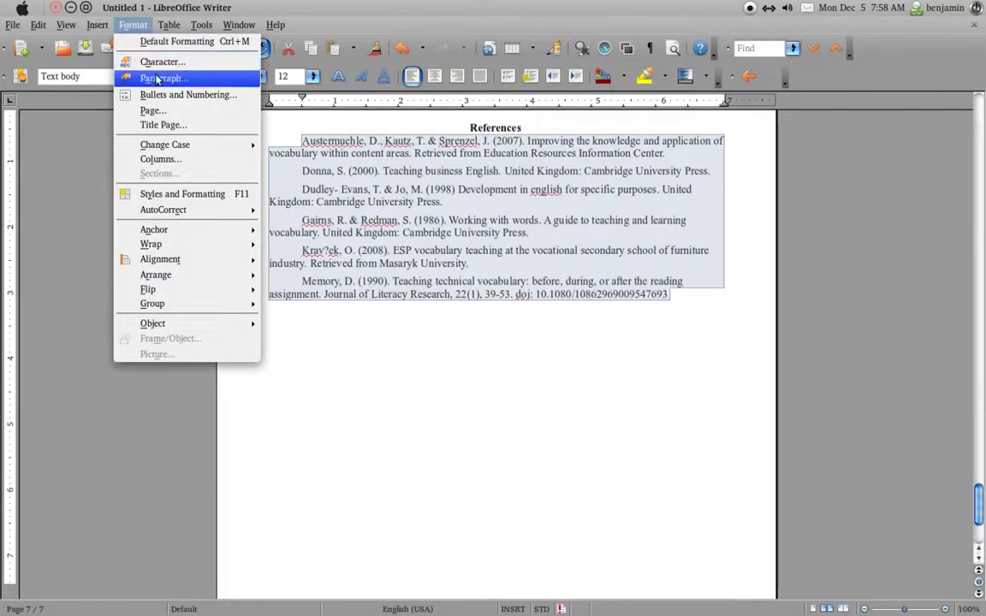
pyautogui.click(163, 79)
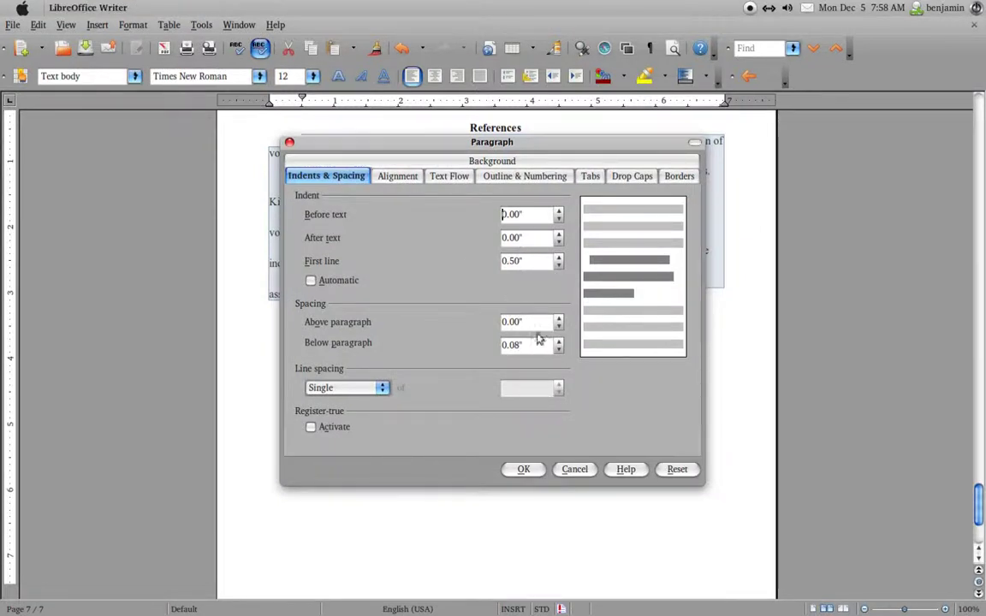
pyautogui.moveTo(530, 214); pyautogui.dragTo(455, 213)
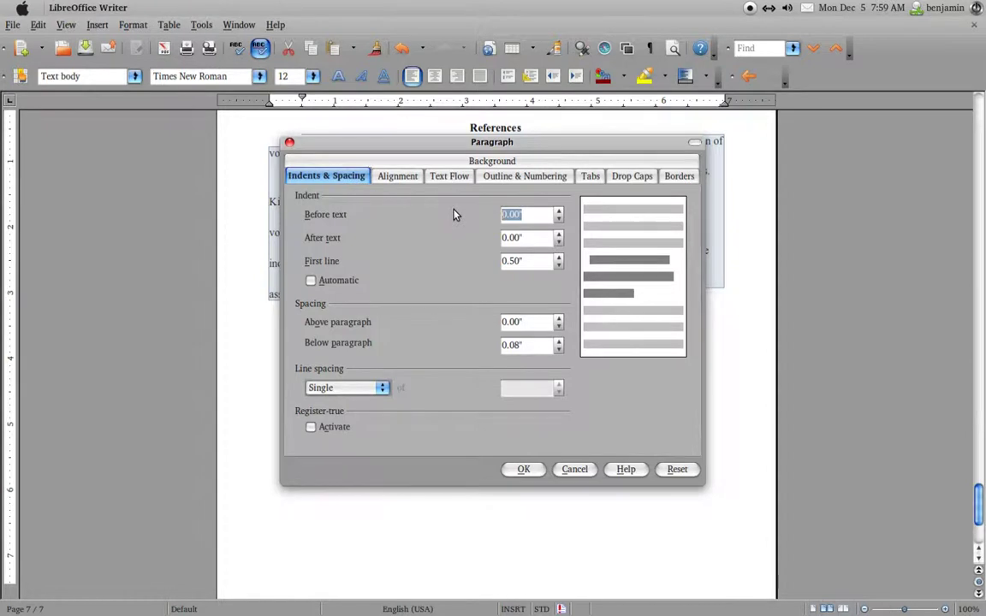
pyautogui.press('BackSpace')
pyautogui.write('0.5')
pyautogui.press('Tab')
pyautogui.press('Tab')
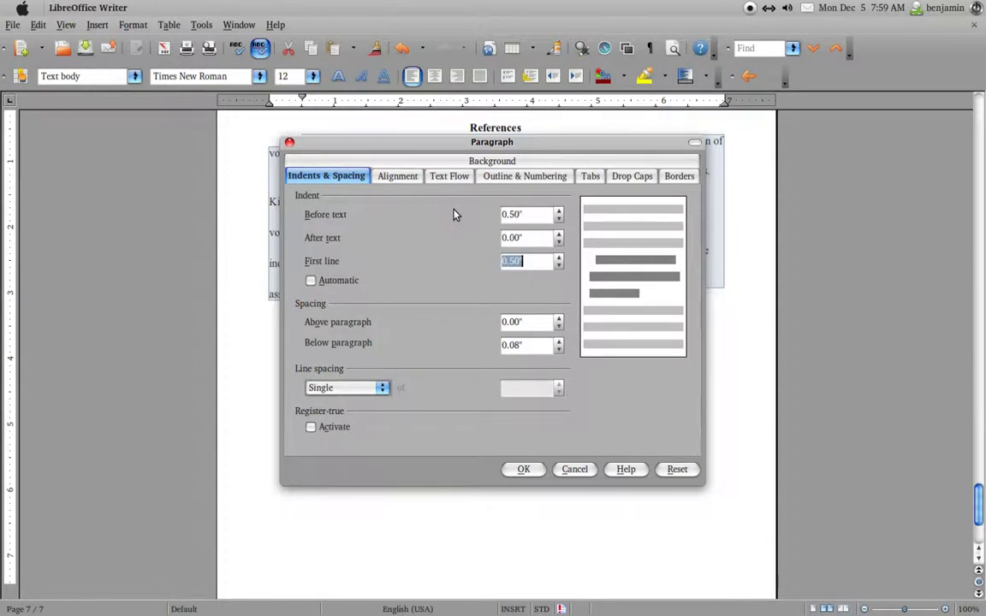
pyautogui.write('-0.5')
pyautogui.press('Tab')
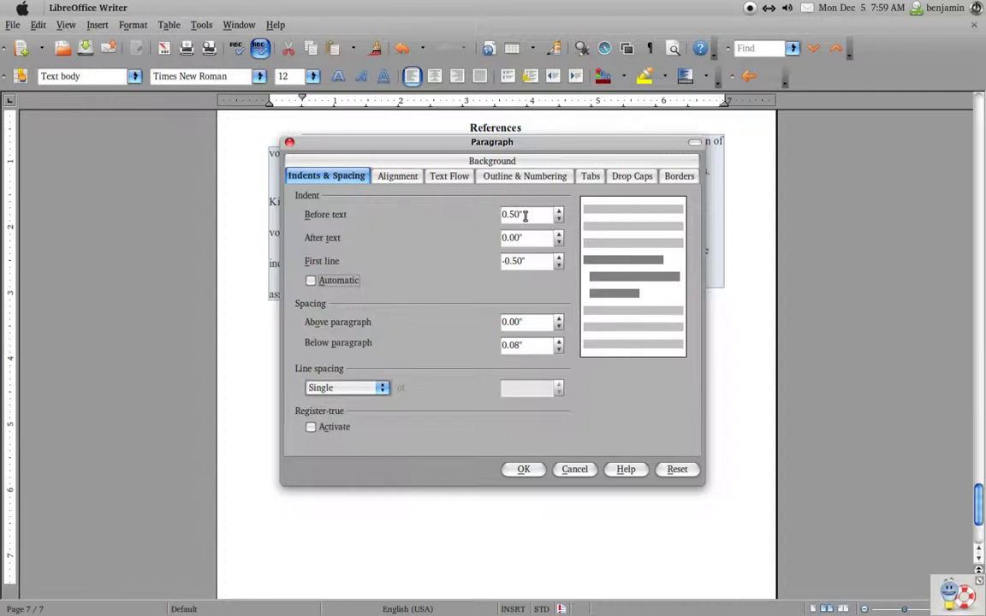
pyautogui.click(673, 472)
pyautogui.click(531, 469)
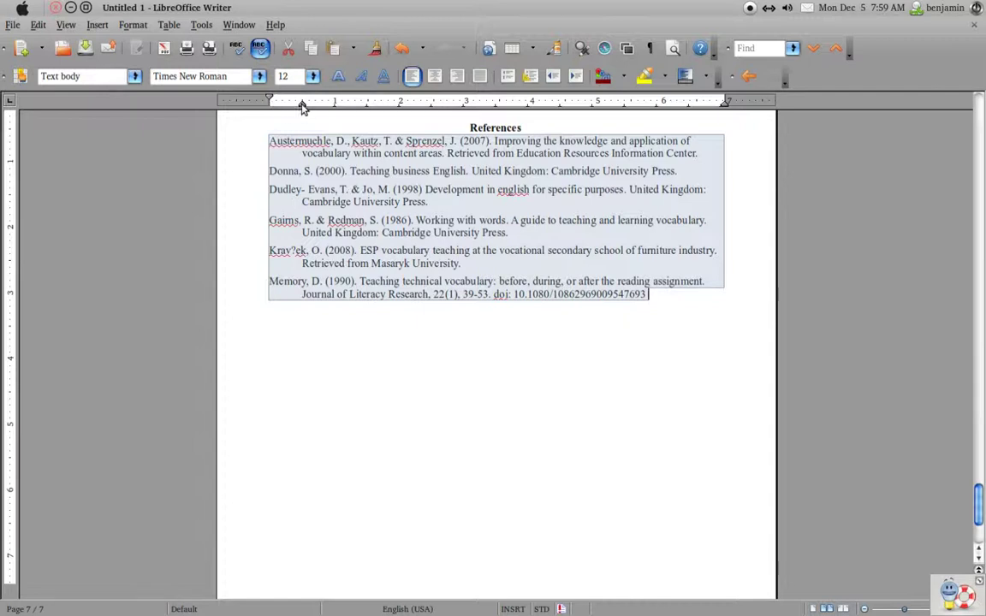
pyautogui.click(333, 179)
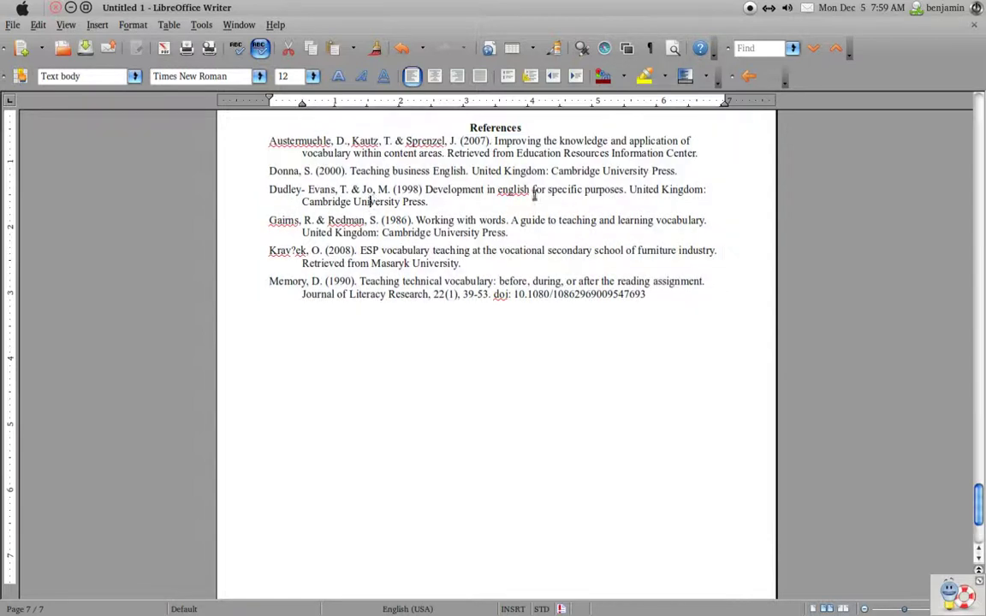
# Insert a blank line between each pair of neighbouring entries in the reference list
pyautogui.click(703, 157)
pyautogui.press('Return')
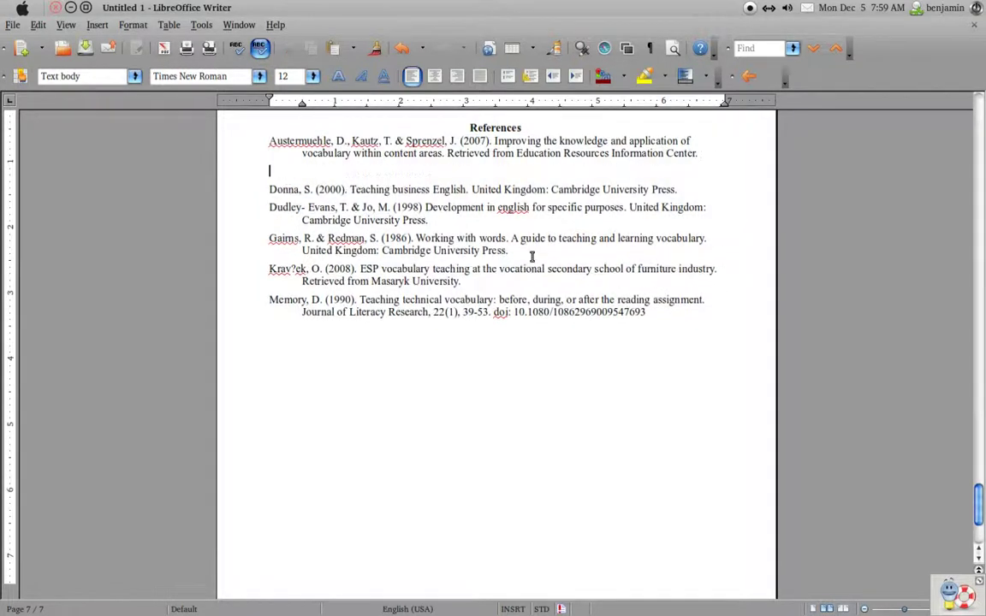
pyautogui.click(686, 192)
pyautogui.press('Return')
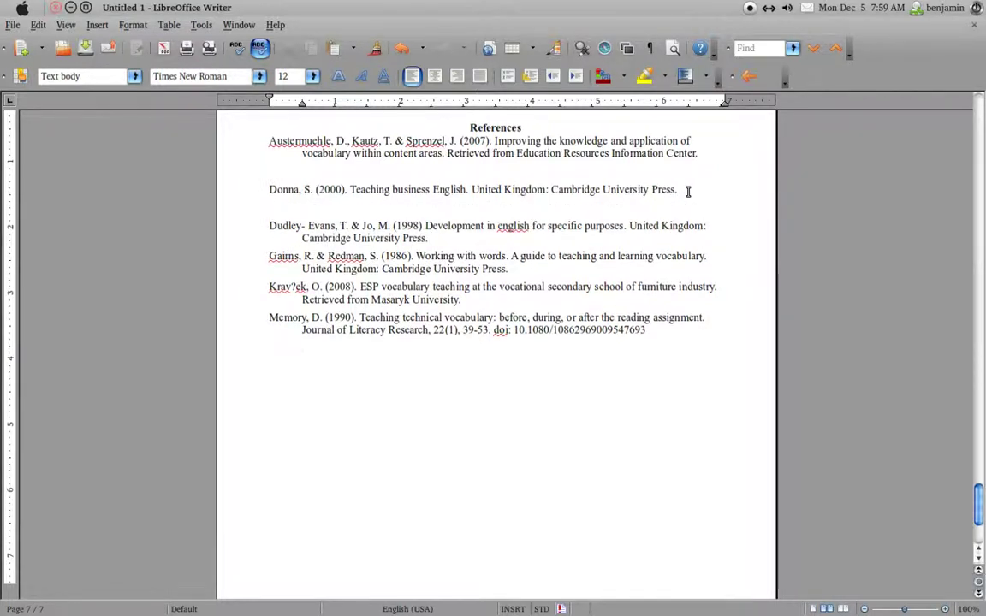
pyautogui.press('Return')
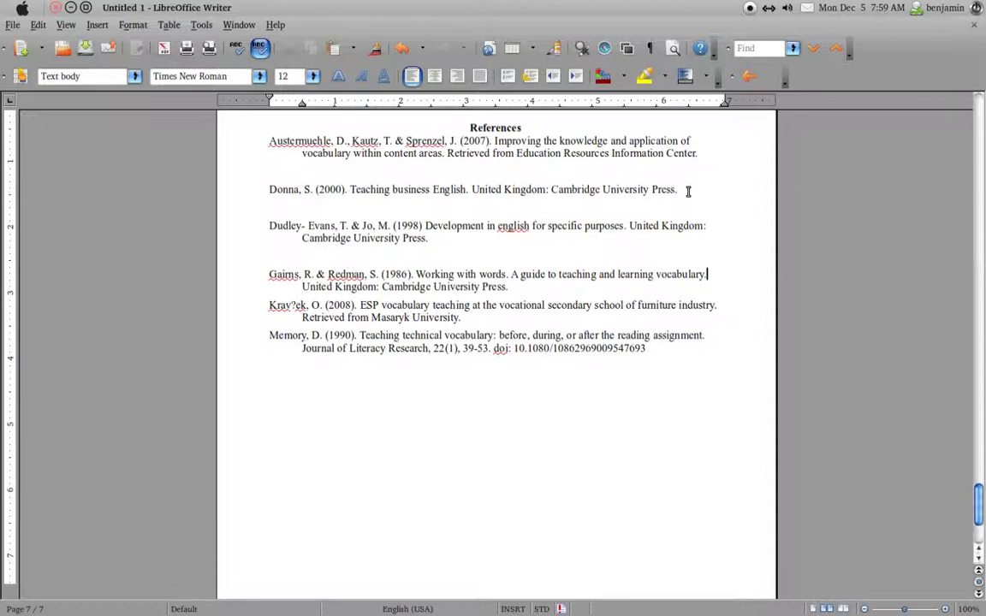
pyautogui.press('Return')
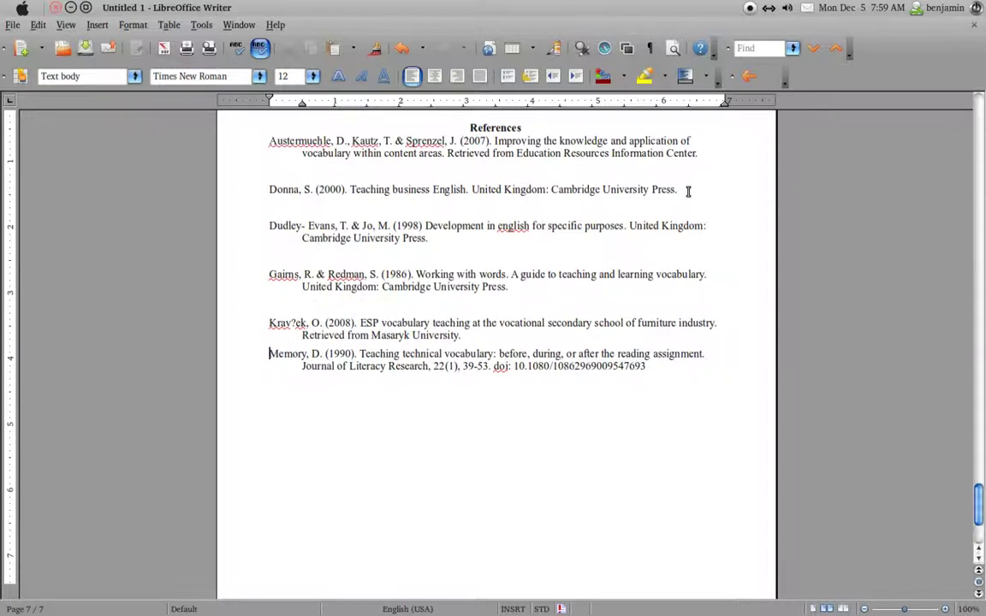
pyautogui.press('Return')
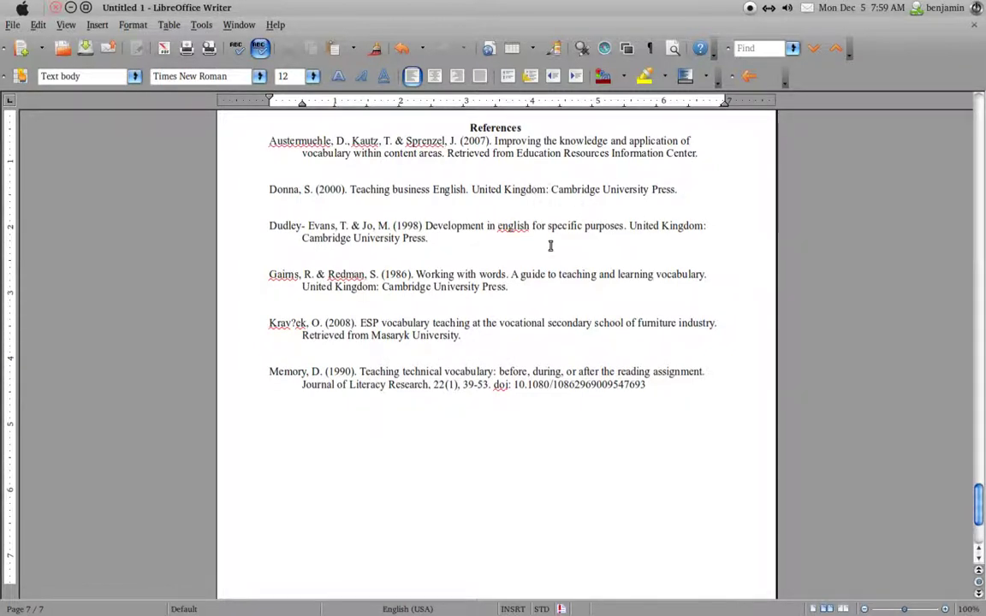
# Insert a blank line between the "References" heading and the first entry, and turn bold on there
pyautogui.scroll(1, 531, 223)
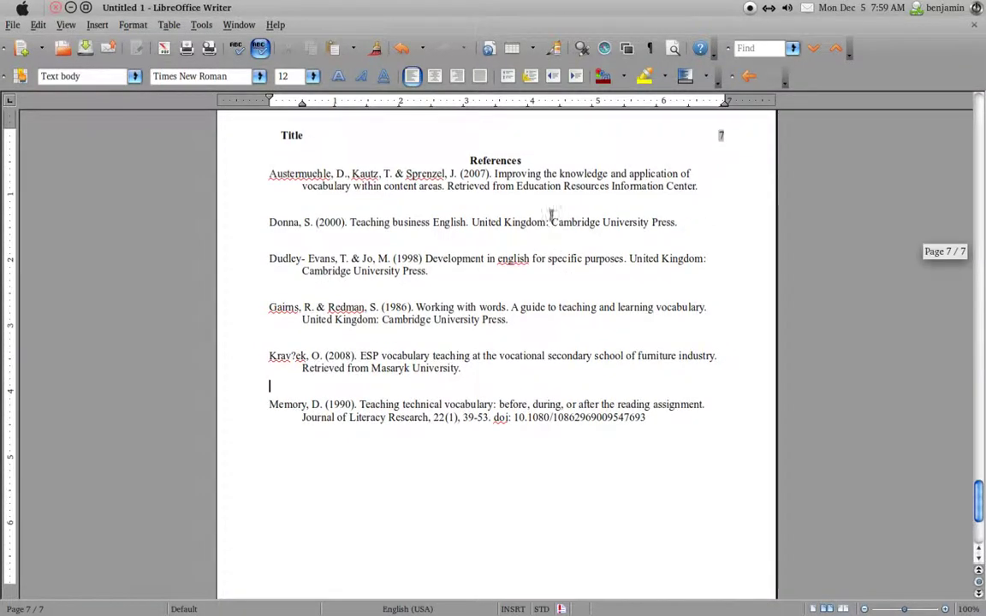
pyautogui.click(532, 163)
pyautogui.press('Return')
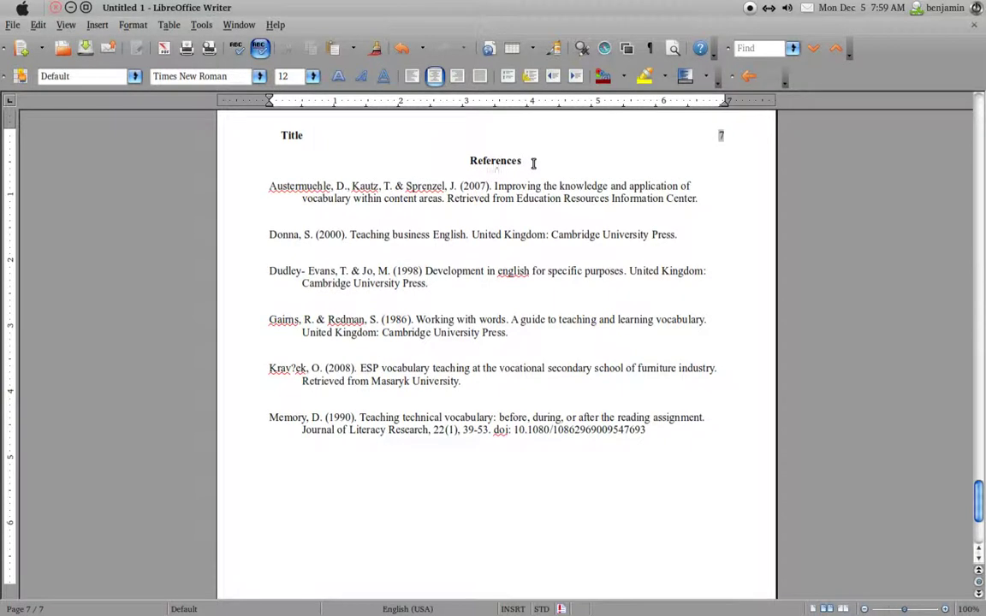
pyautogui.hotkey('ctrl', 'b')
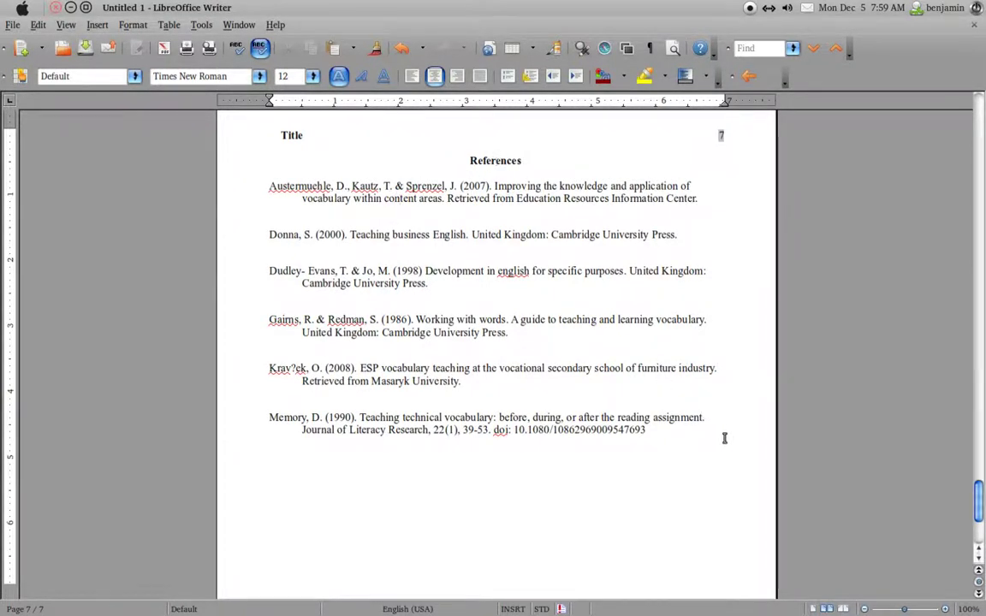
# Review the formatting of the paper from the references page back to the first page
pyautogui.scroll(2, 891, 356)
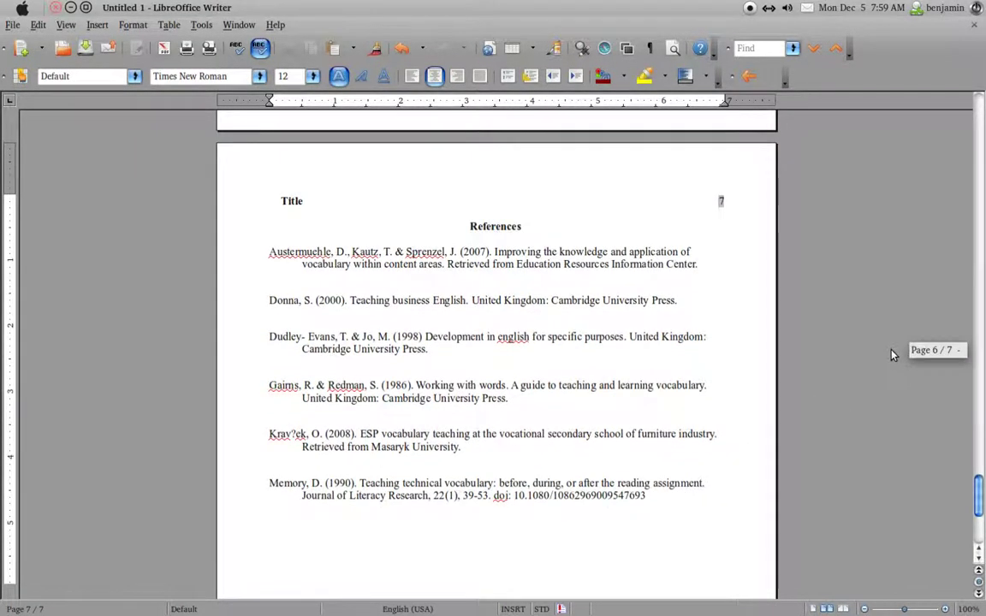
pyautogui.scroll(20, 891, 355)
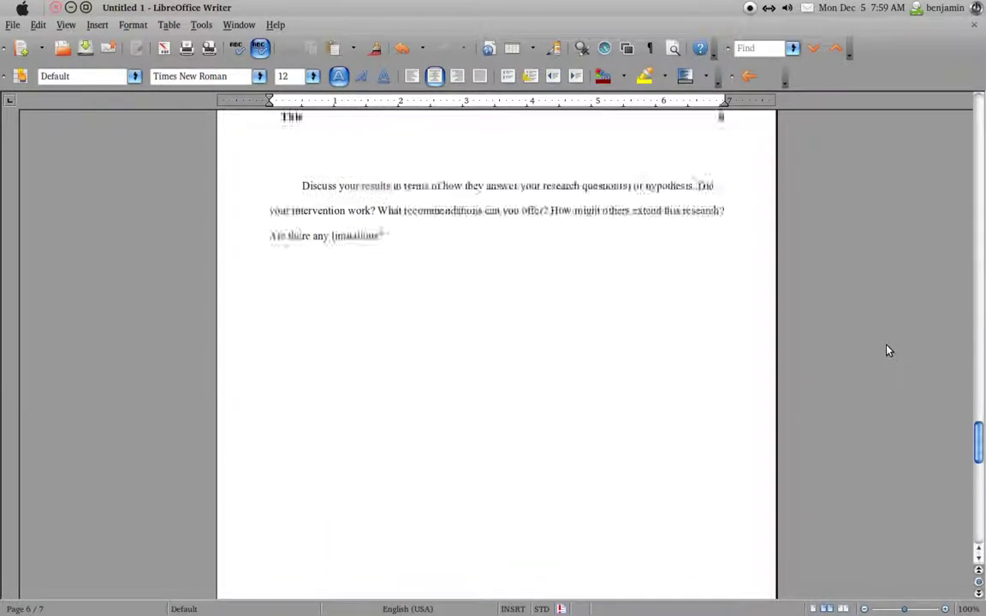
pyautogui.scroll(10, 887, 347)
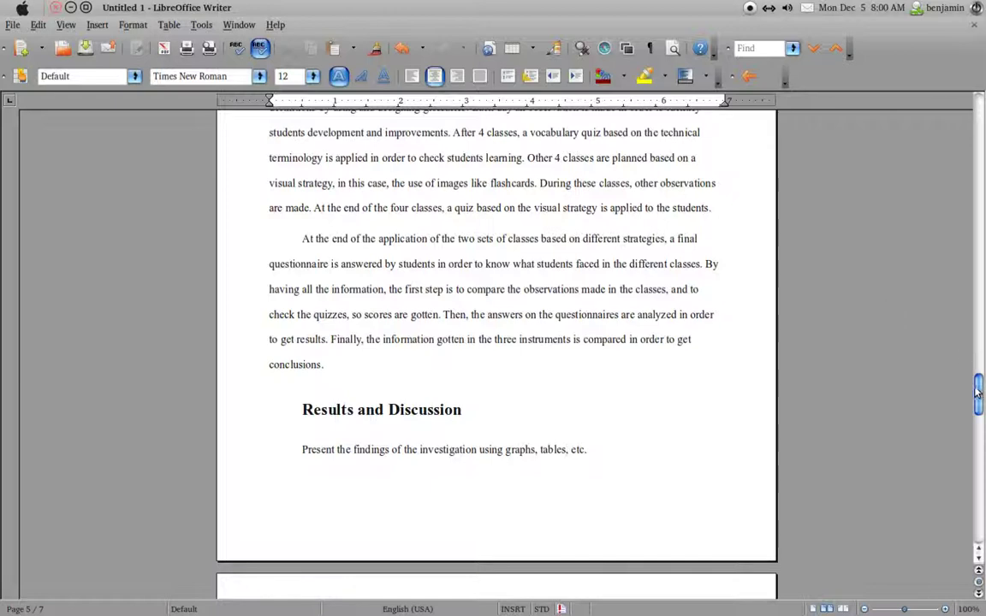
pyautogui.scroll(10, 550, 399)
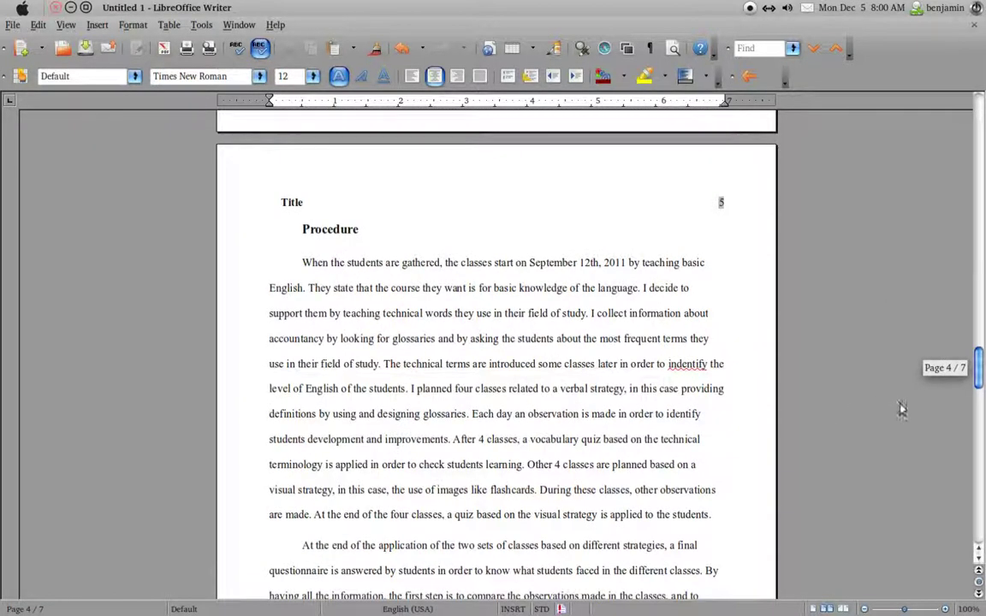
pyautogui.moveTo(980, 375); pyautogui.dragTo(980, 250)
pyautogui.scroll(-8, 586, 329)
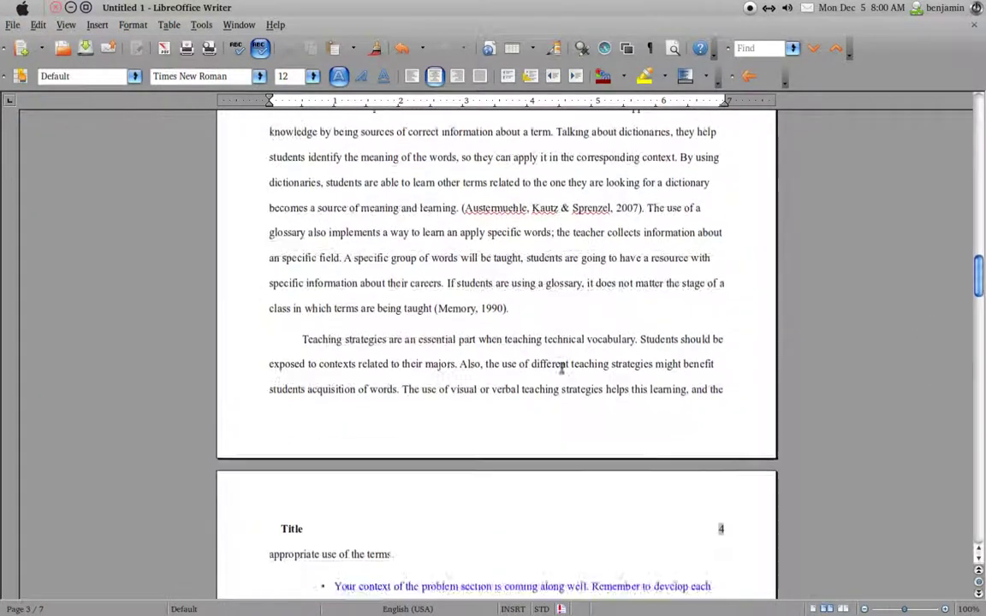
pyautogui.scroll(14, 565, 364)
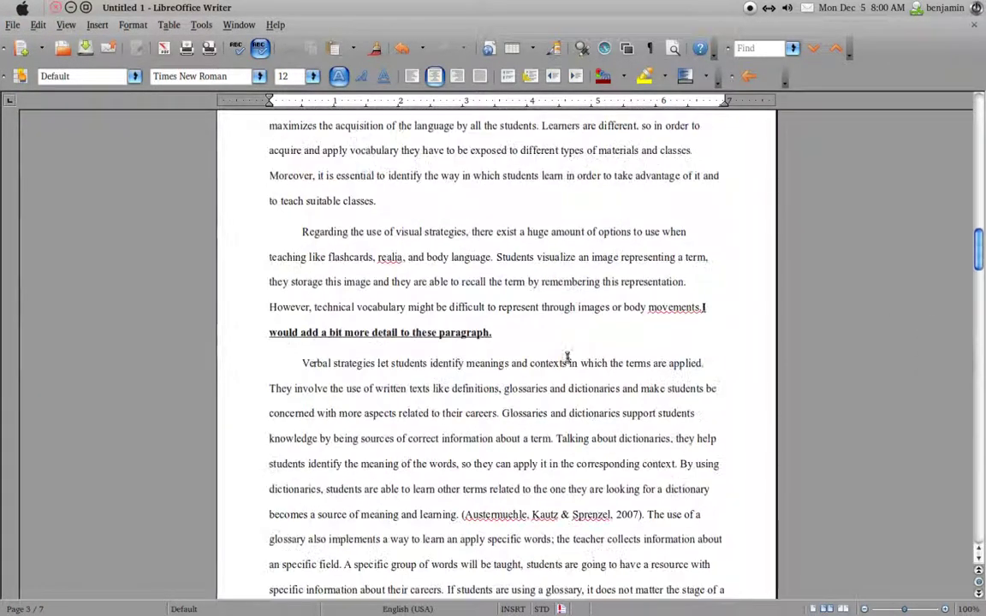
pyautogui.scroll(4, 567, 354)
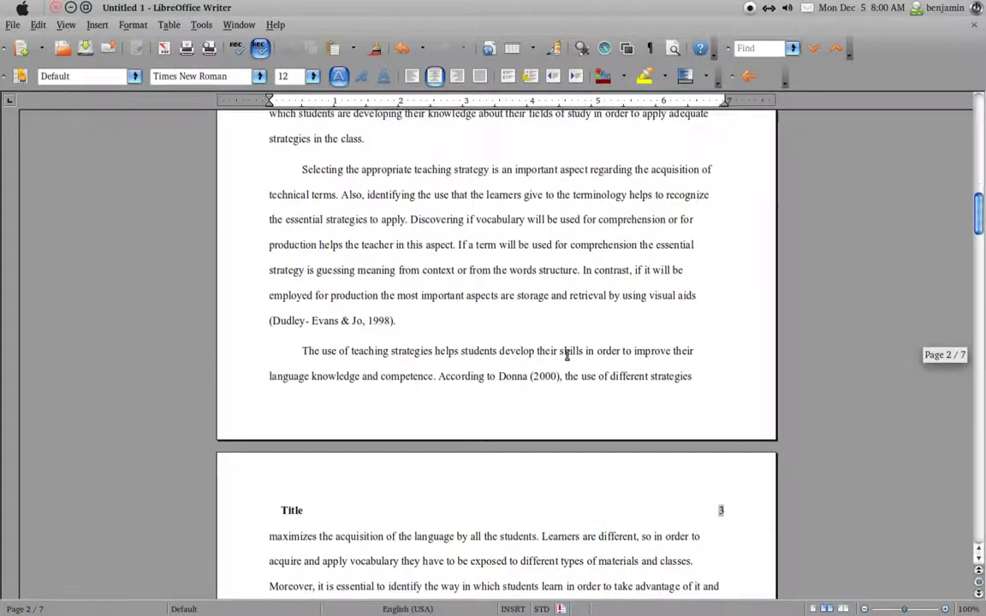
pyautogui.scroll(18, 567, 355)
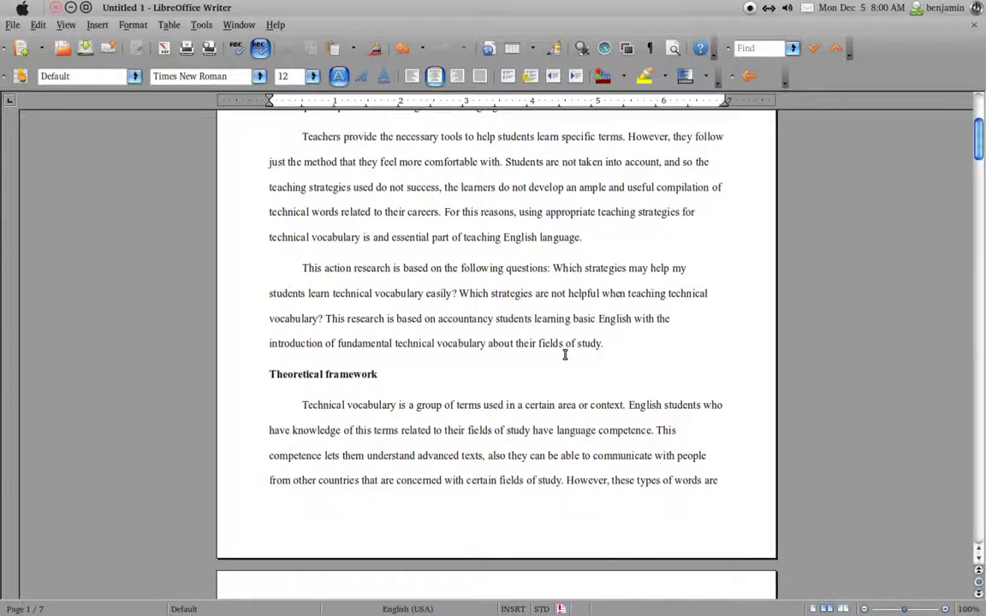
pyautogui.click(750, 8)
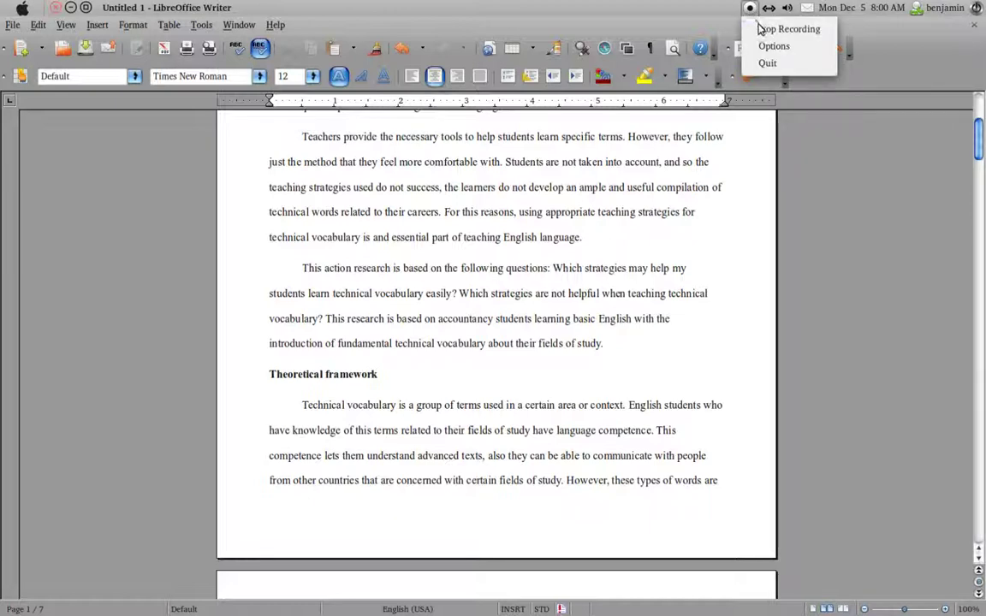